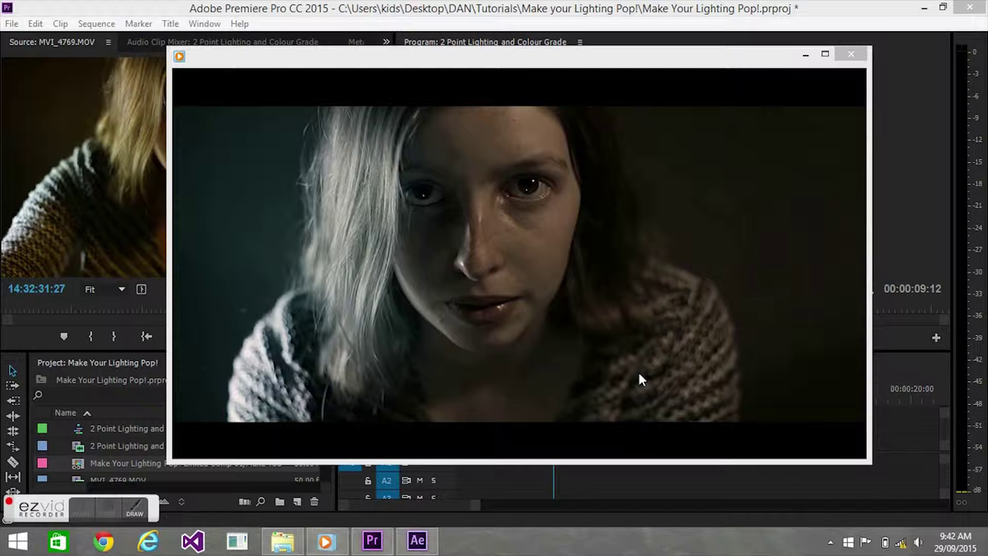
# Step: Minimise the finished reference video and move the playhead to 00:00:07:12 over the second clip of the sequence
pyautogui.moveTo(498, 336)
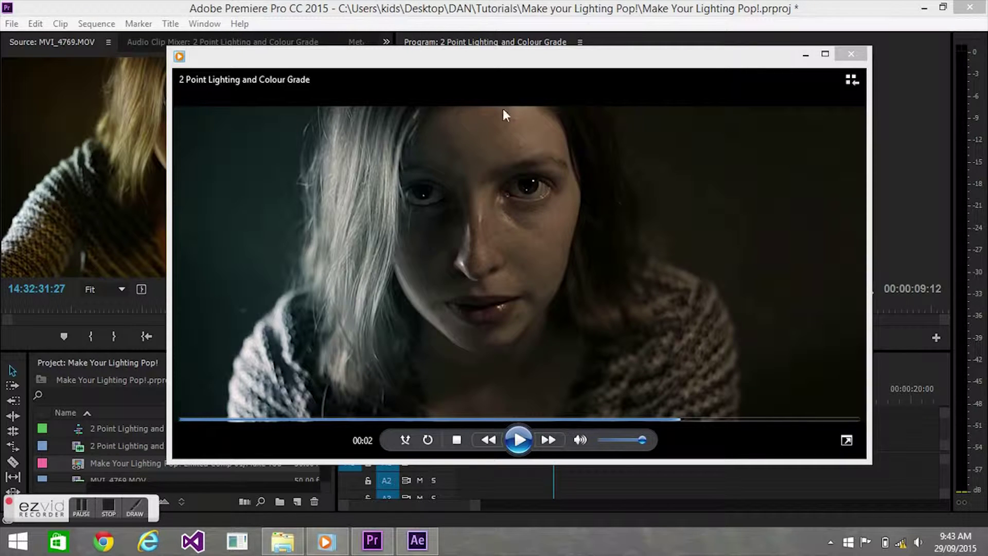
pyautogui.click(806, 54)
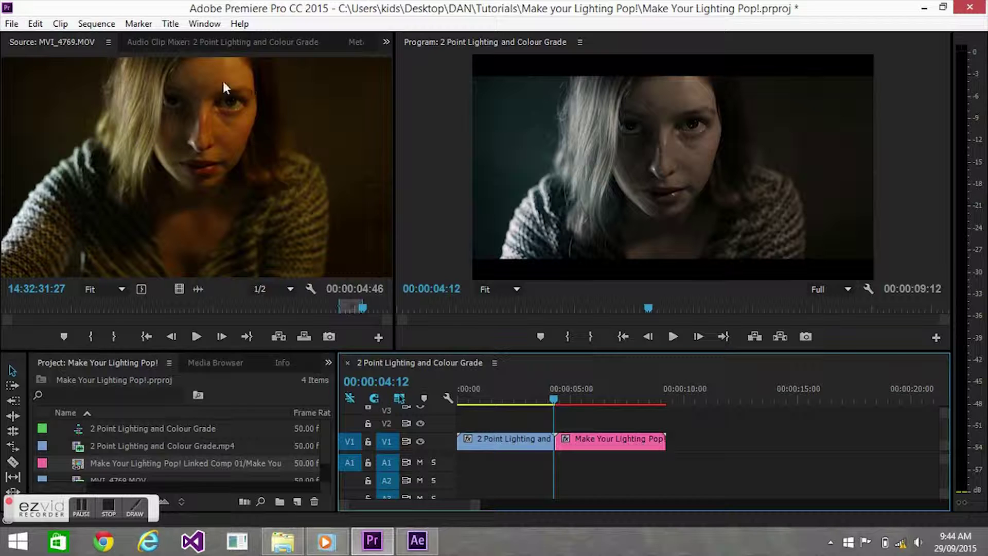
pyautogui.click(622, 399)
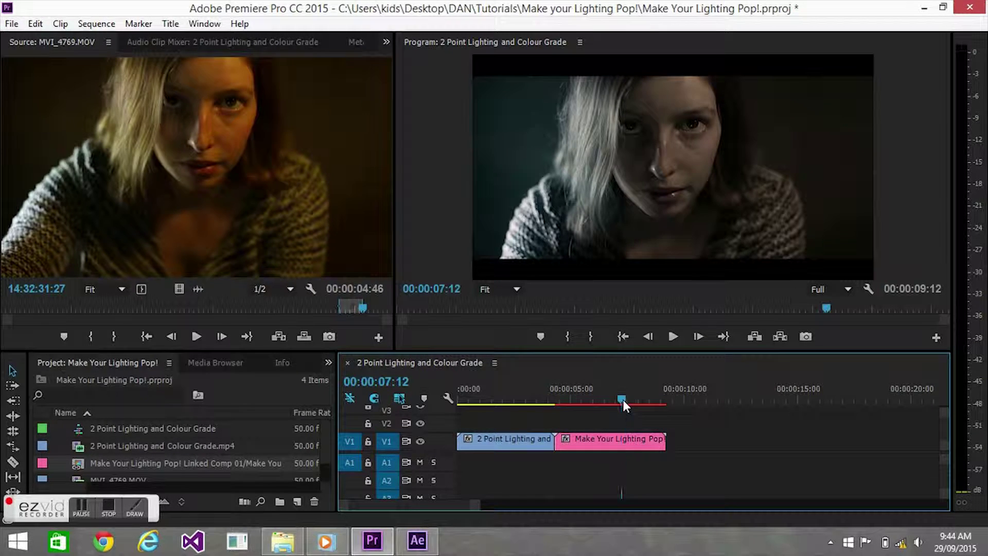
# Step: Replace the second timeline clip with an After Effects composition and switch to After Effects
pyautogui.click(606, 440)
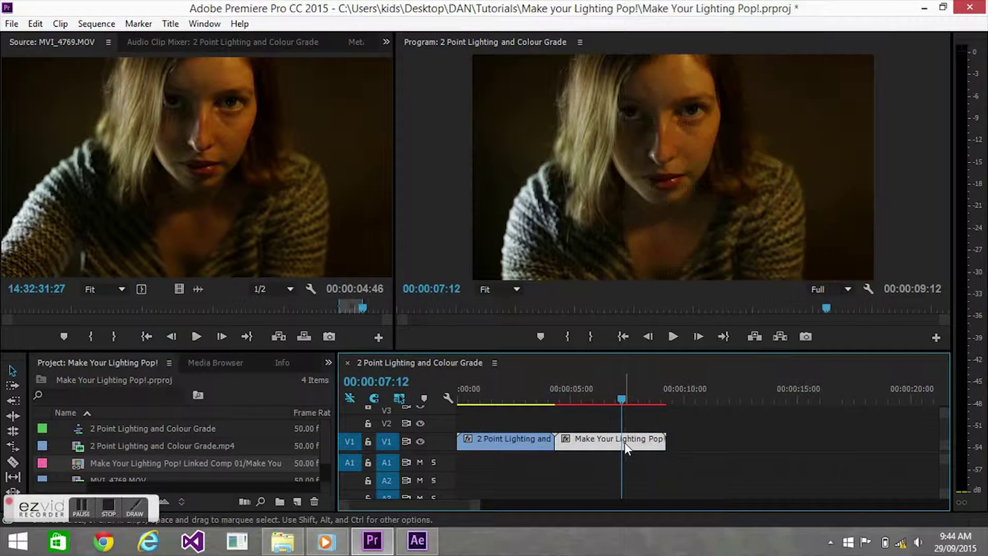
pyautogui.rightClick(624, 442)
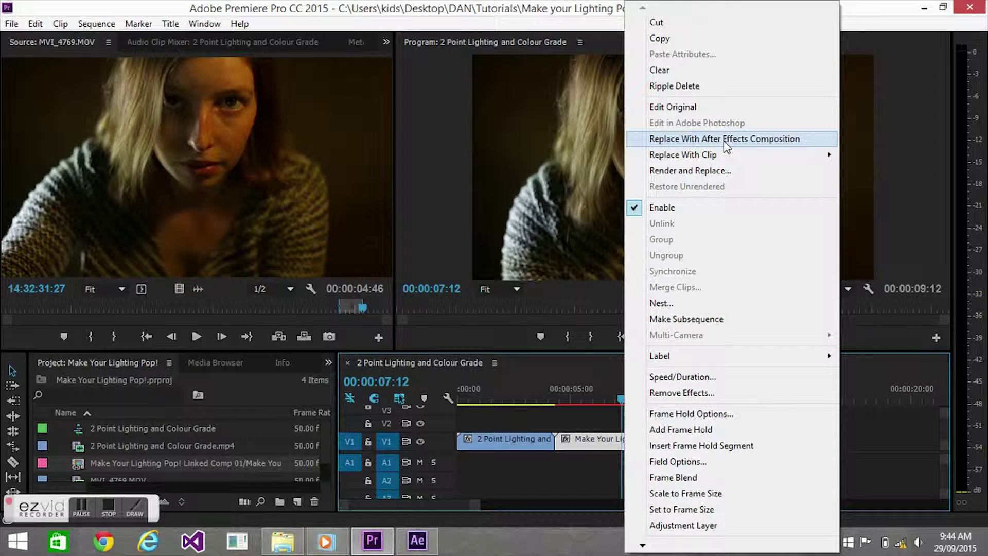
pyautogui.click(724, 140)
pyautogui.click(412, 550)
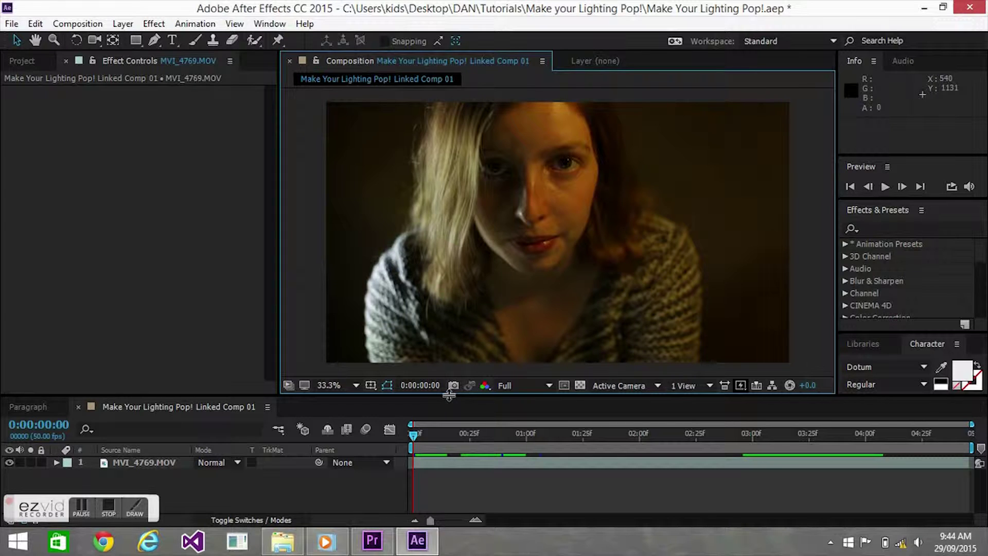
# Step: Apply the Tint effect to the MVI_4769.MOV footage and set its Amount to Tint to 68%
pyautogui.moveTo(449, 394); pyautogui.dragTo(450, 354)
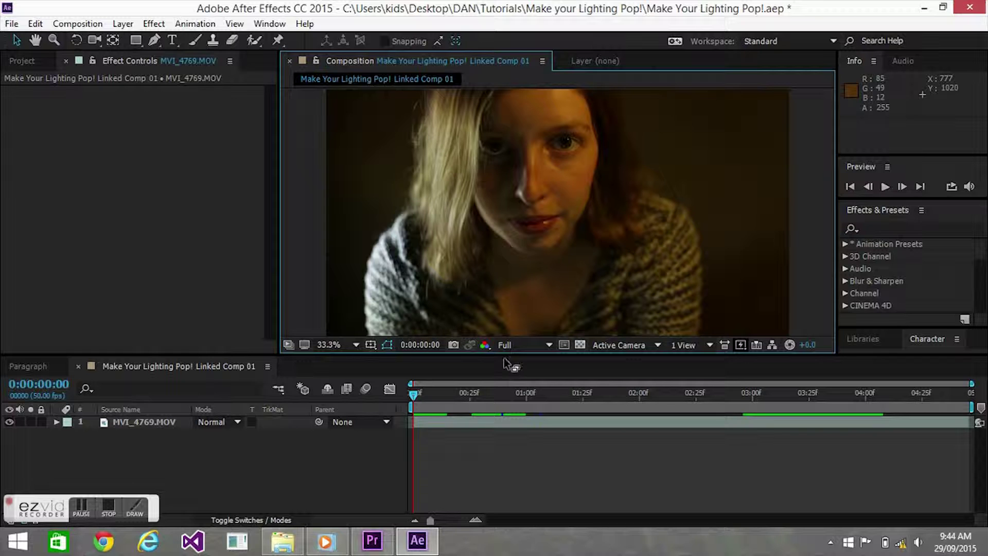
pyautogui.moveTo(502, 355); pyautogui.dragTo(502, 383)
pyautogui.click(872, 224)
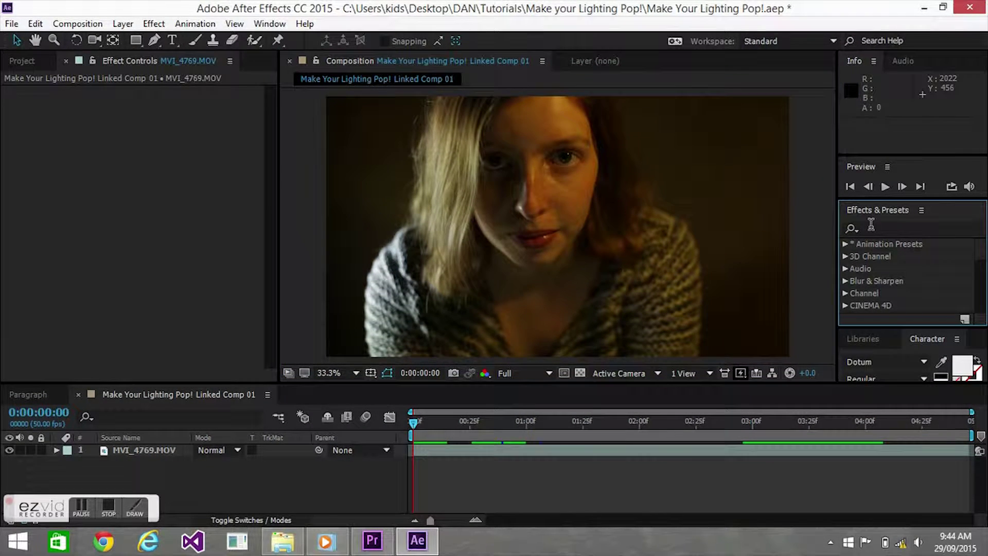
pyautogui.rightClick(872, 225)
pyautogui.click(871, 225)
pyautogui.write('int')
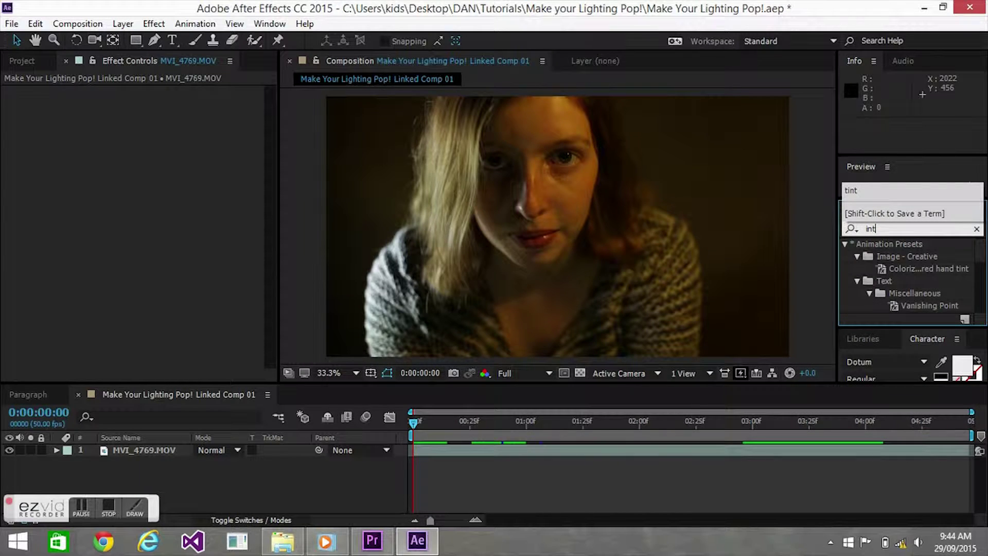
pyautogui.press('BackSpace')
pyautogui.press('BackSpace')
pyautogui.press('BackSpace')
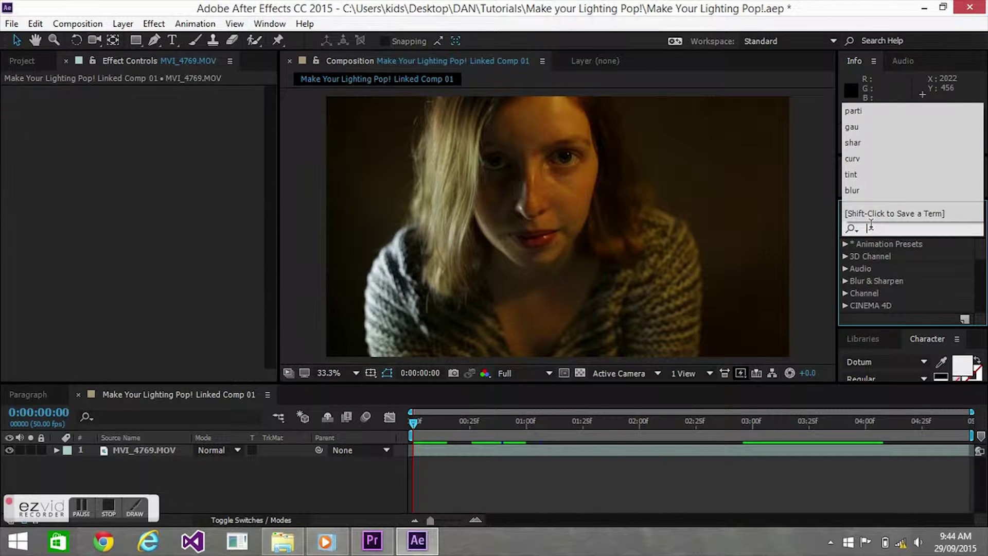
pyautogui.write('tint')
pyautogui.moveTo(870, 293); pyautogui.dragTo(599, 227)
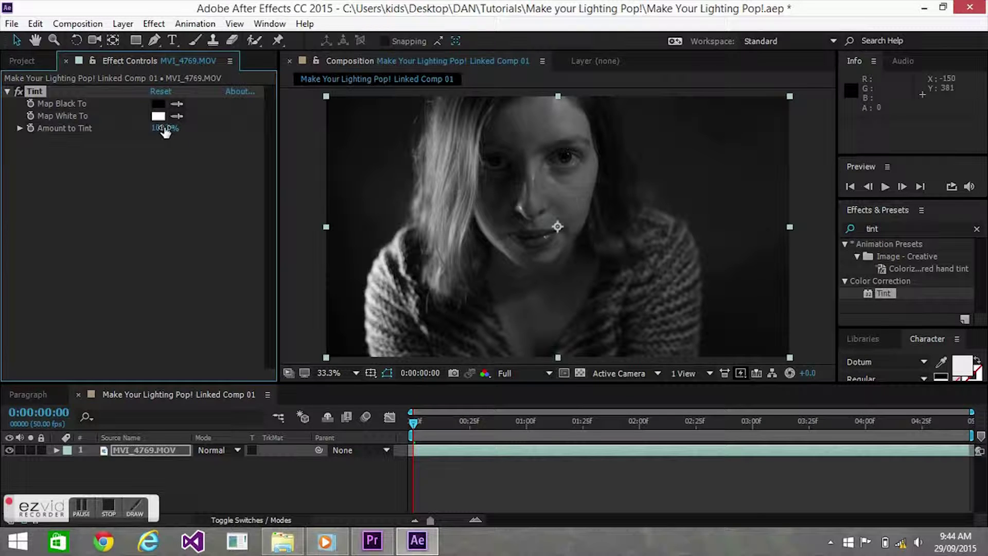
pyautogui.moveTo(154, 127)
pyautogui.mouseDown()
pyautogui.moveTo(164, 128)
pyautogui.moveTo(139, 128)
pyautogui.mouseUp()
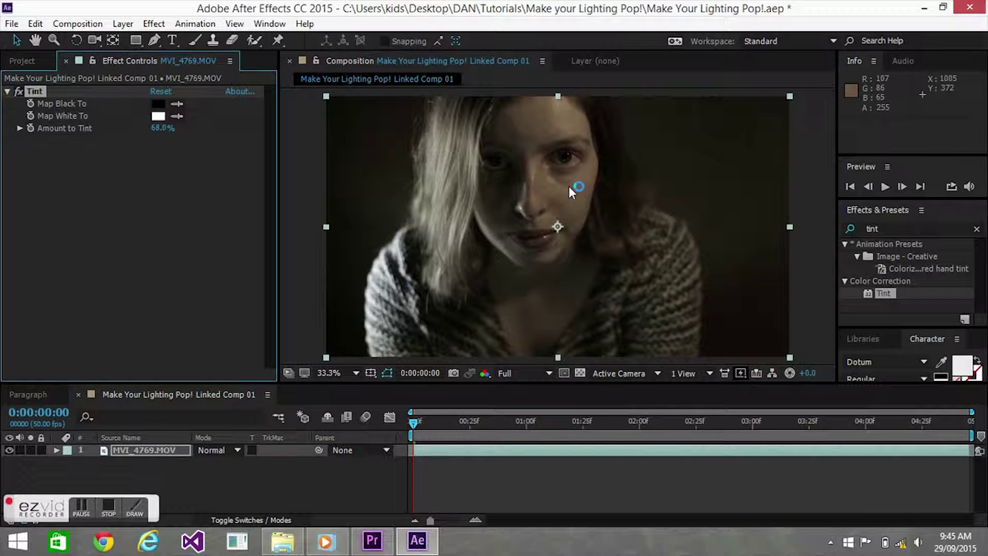
# Step: Find the Curves effect and apply it to the MVI_4769.MOV footage
pyautogui.click(883, 228)
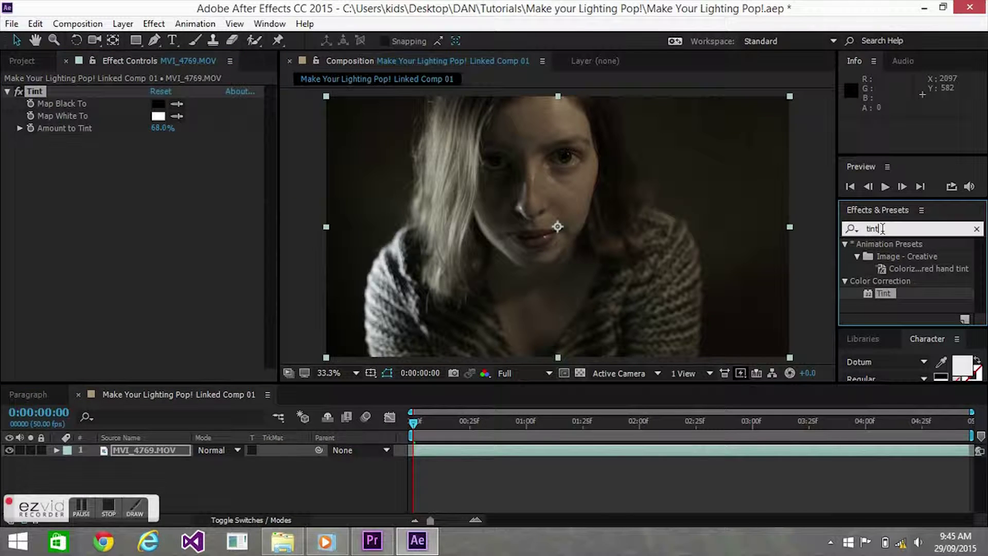
pyautogui.press('BackSpace')
pyautogui.press('BackSpace')
pyautogui.press('BackSpace')
pyautogui.press('BackSpace')
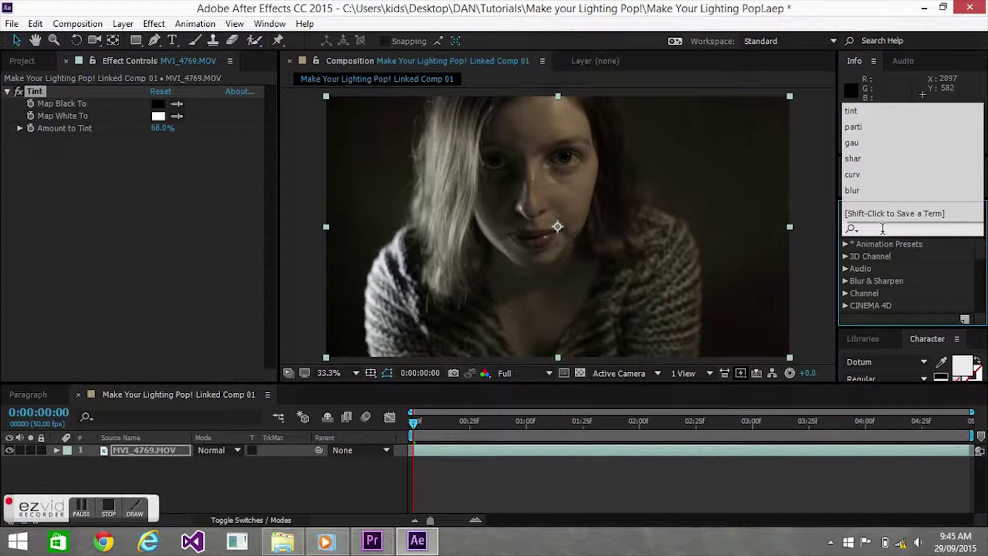
pyautogui.write('curves')
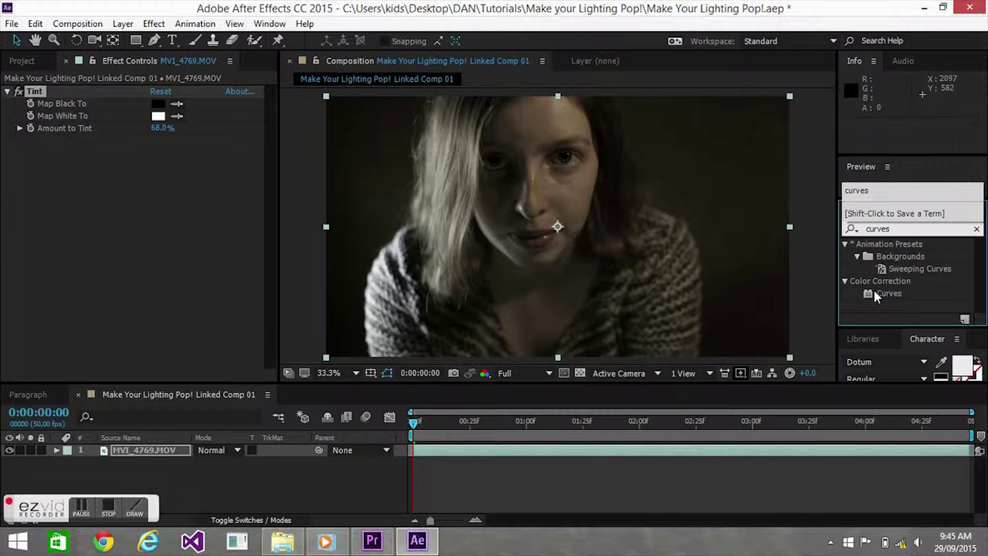
pyautogui.moveTo(875, 291); pyautogui.dragTo(549, 217)
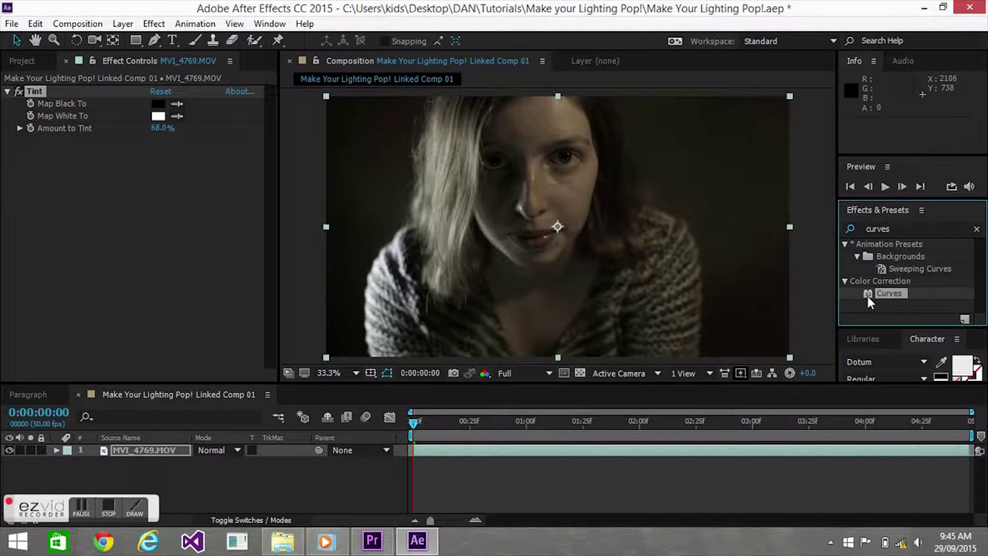
pyautogui.moveTo(867, 297); pyautogui.dragTo(553, 205)
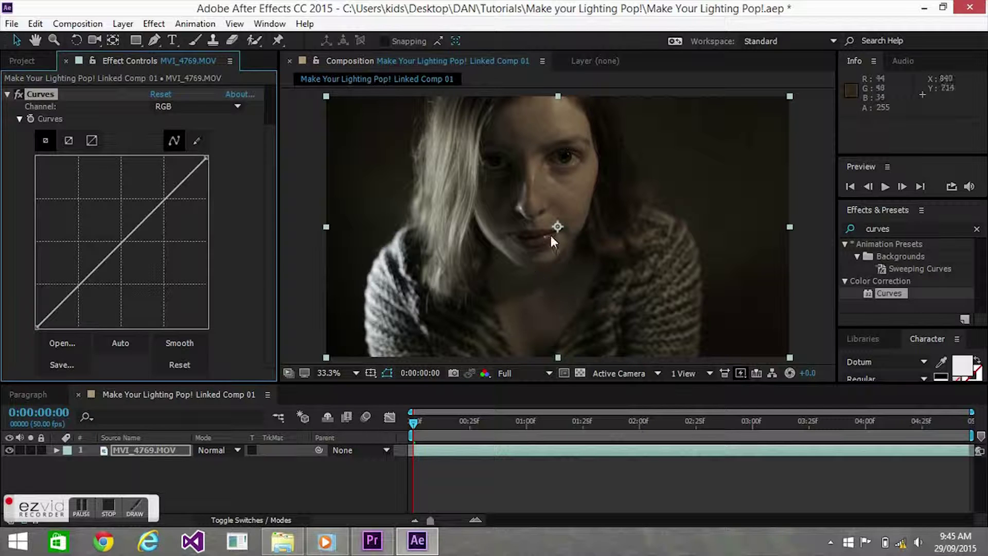
# Step: Lower the highlight end of the Red channel curve slightly and anchor its upper midtones close to the original diagonal
pyautogui.click(202, 106)
pyautogui.click(201, 135)
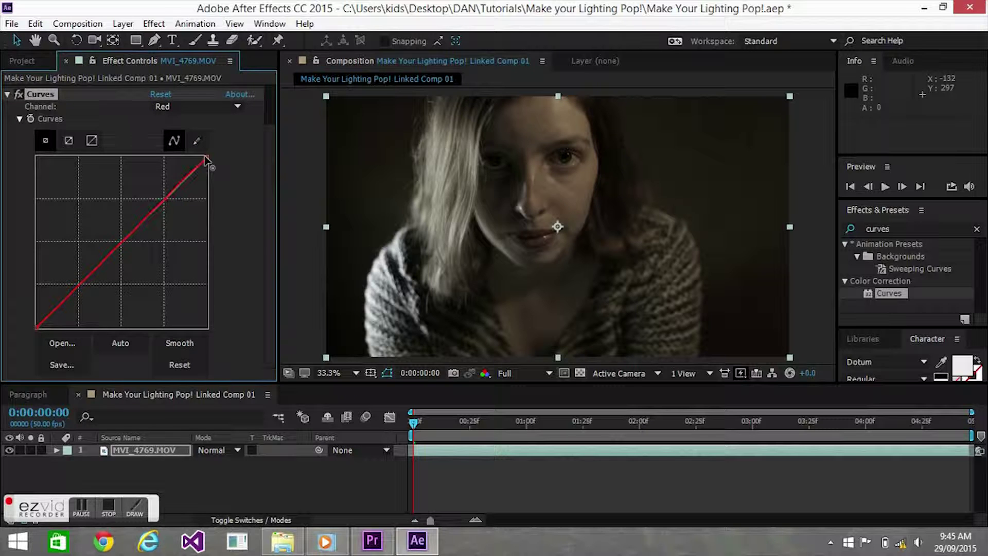
pyautogui.moveTo(205, 160); pyautogui.dragTo(208, 164)
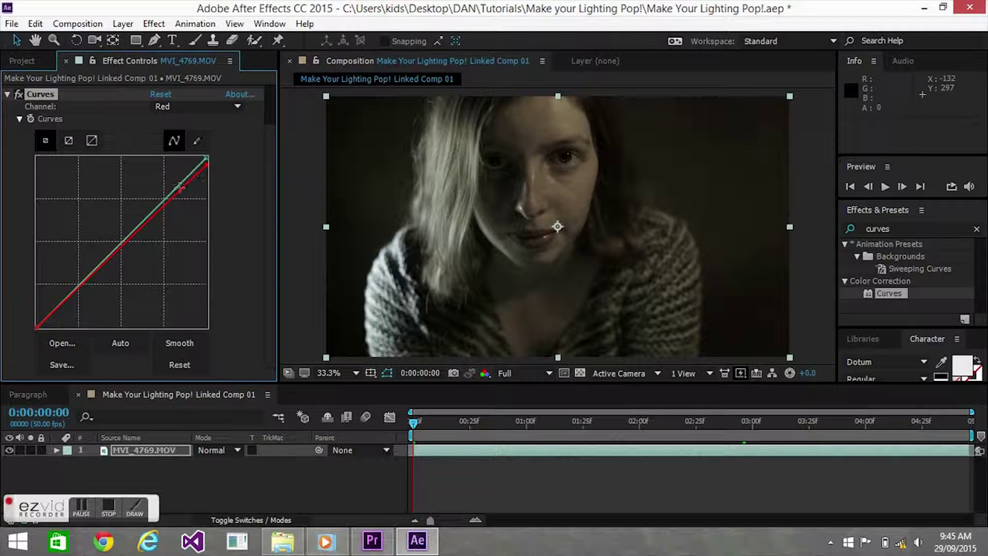
pyautogui.moveTo(163, 206); pyautogui.dragTo(161, 204)
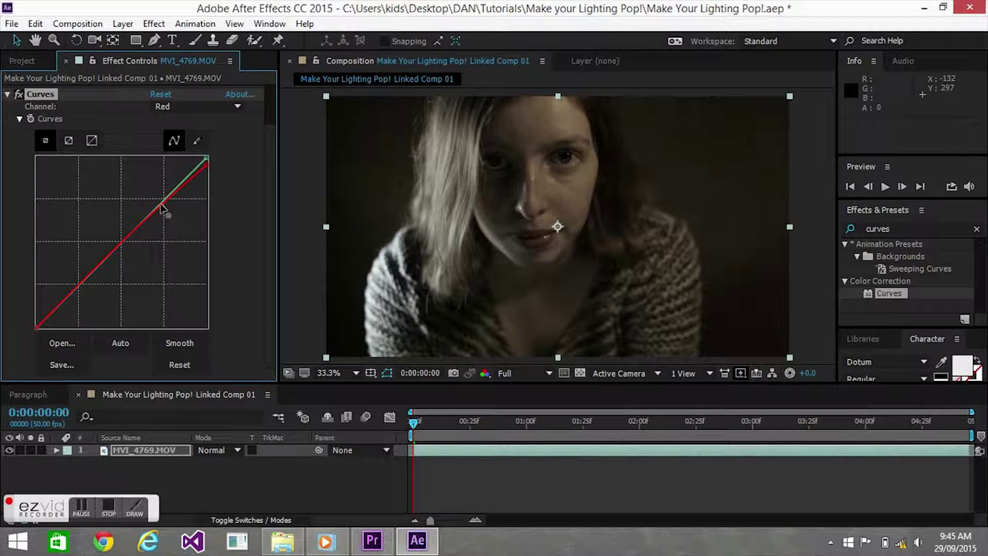
# Step: Raise the highlights of the Blue channel curve slightly, and collapse the Curves and Tint settings
pyautogui.click(217, 111)
pyautogui.click(207, 171)
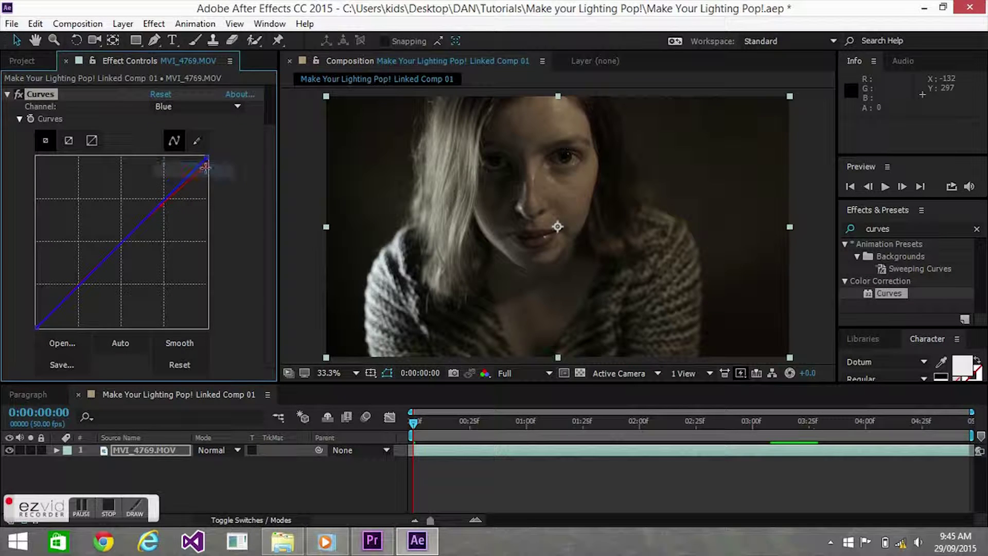
pyautogui.moveTo(207, 157); pyautogui.dragTo(204, 159)
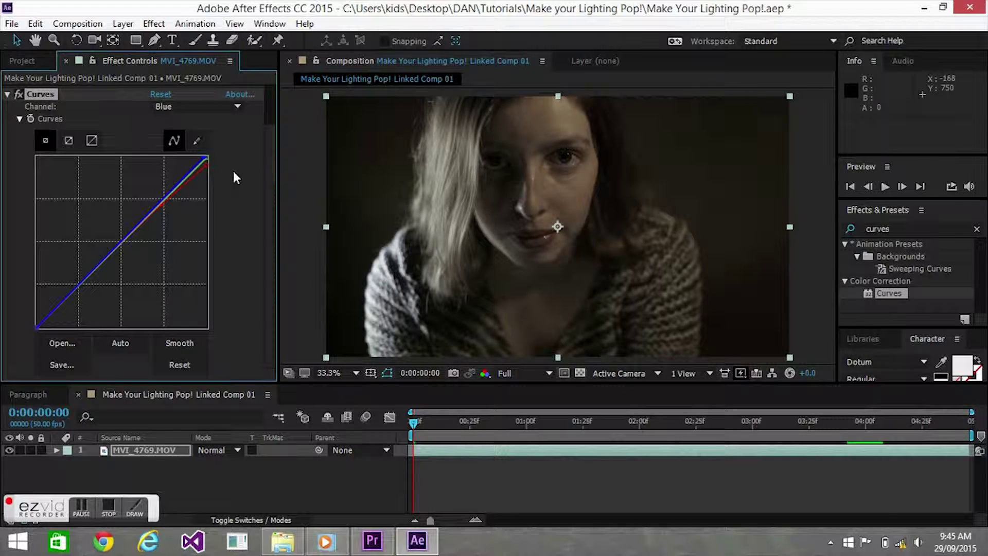
pyautogui.click(8, 94)
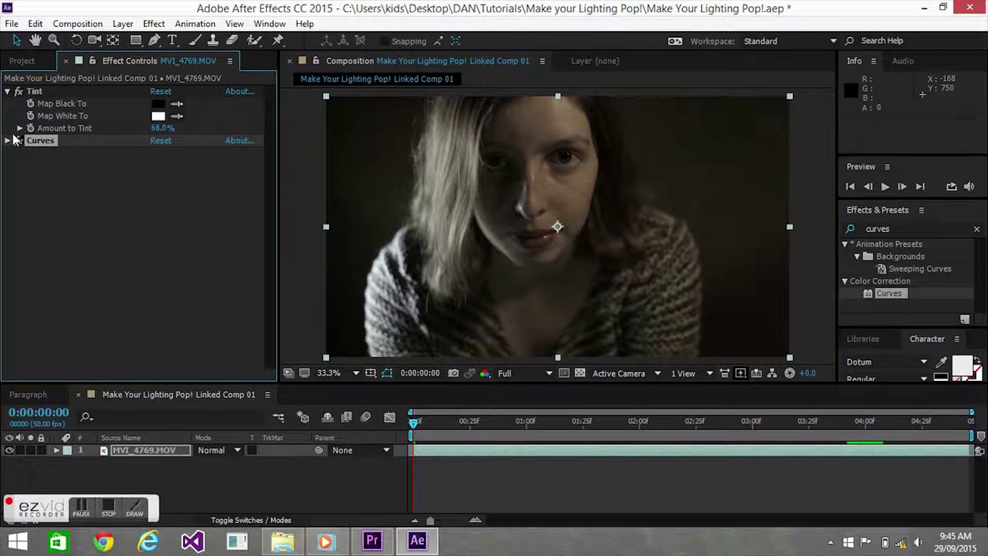
pyautogui.click(8, 91)
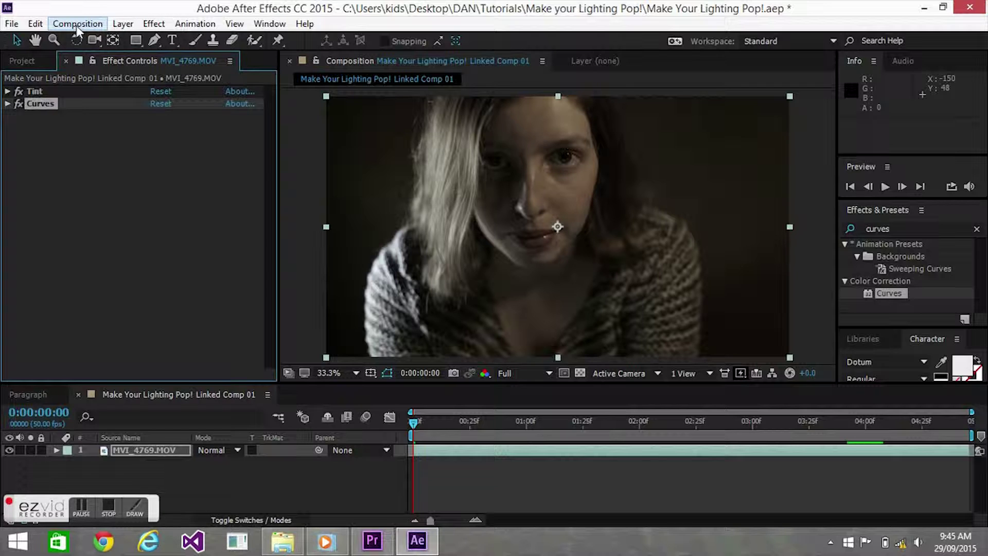
# Step: Add a new adjustment layer above the MVI_4769.MOV footage
pyautogui.click(121, 25)
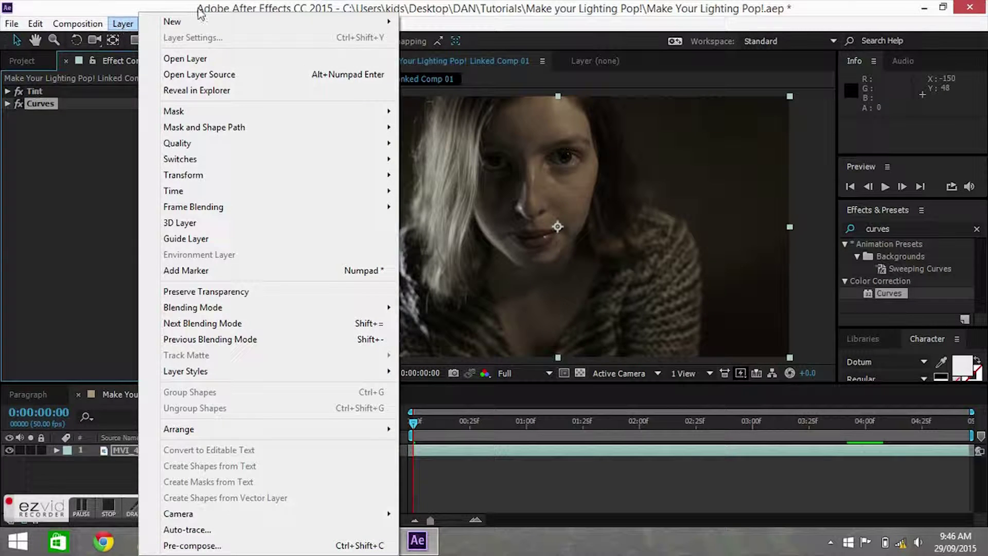
pyautogui.moveTo(201, 21)
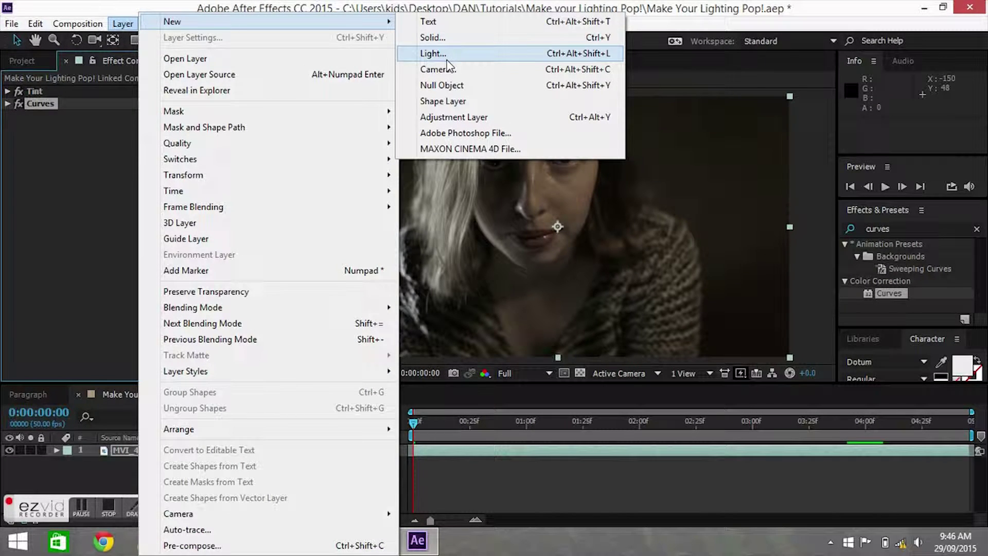
pyautogui.click(465, 117)
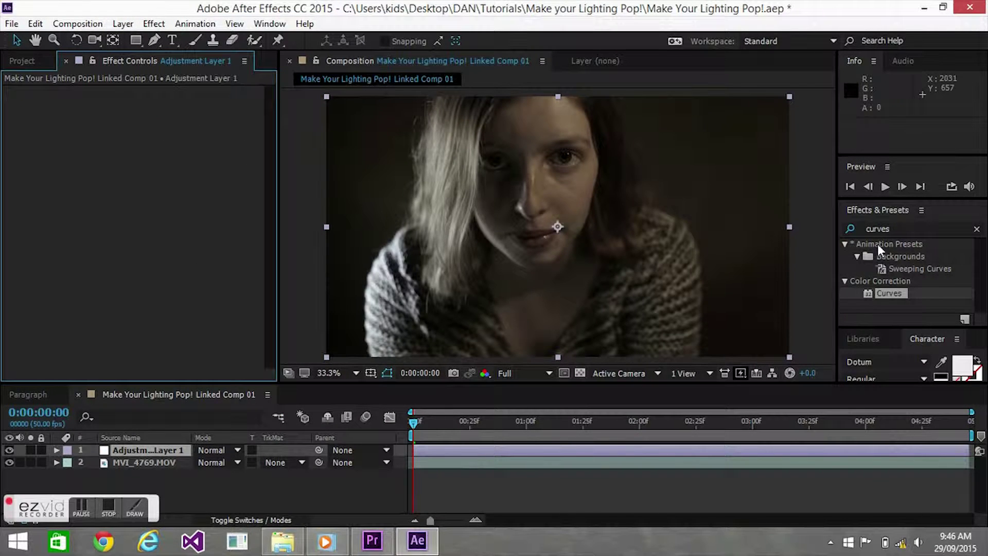
# Step: Apply the Unsharp Mask effect to the adjustment layer and set its radius to 3.9
pyautogui.click(892, 226)
pyautogui.press('BackSpace')
pyautogui.press('BackSpace')
pyautogui.press('BackSpace')
pyautogui.press('BackSpace')
pyautogui.press('BackSpace')
pyautogui.press('BackSpace')
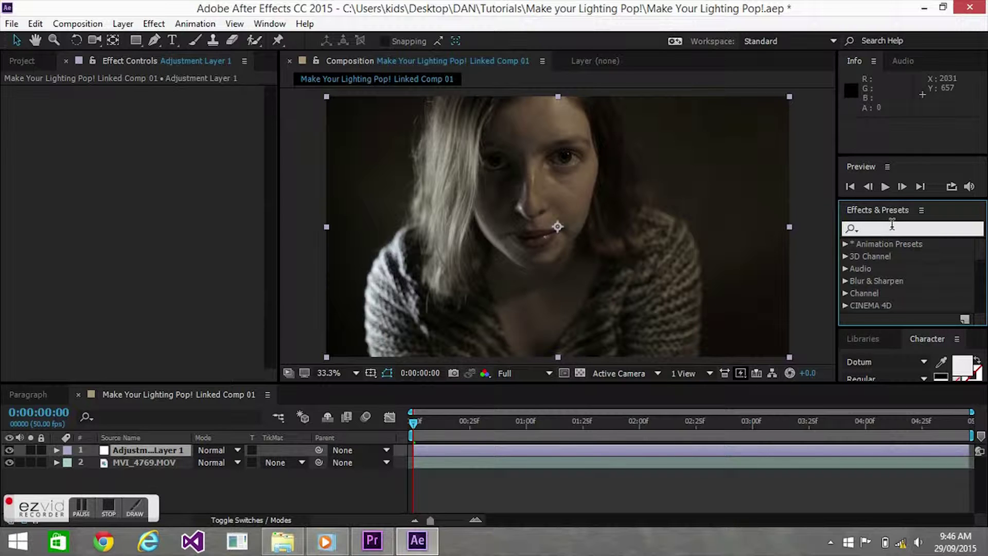
pyautogui.write('uns')
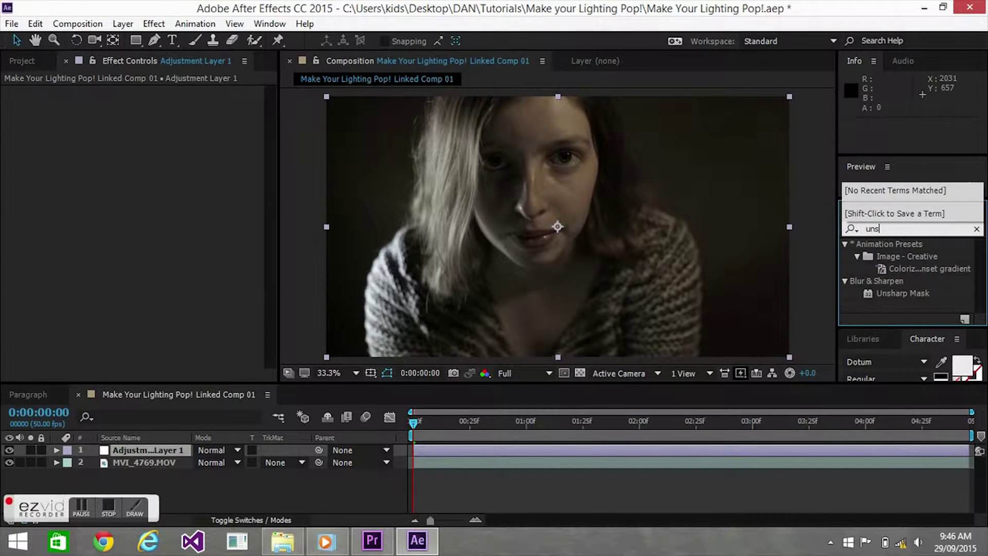
pyautogui.moveTo(899, 294); pyautogui.dragTo(168, 452)
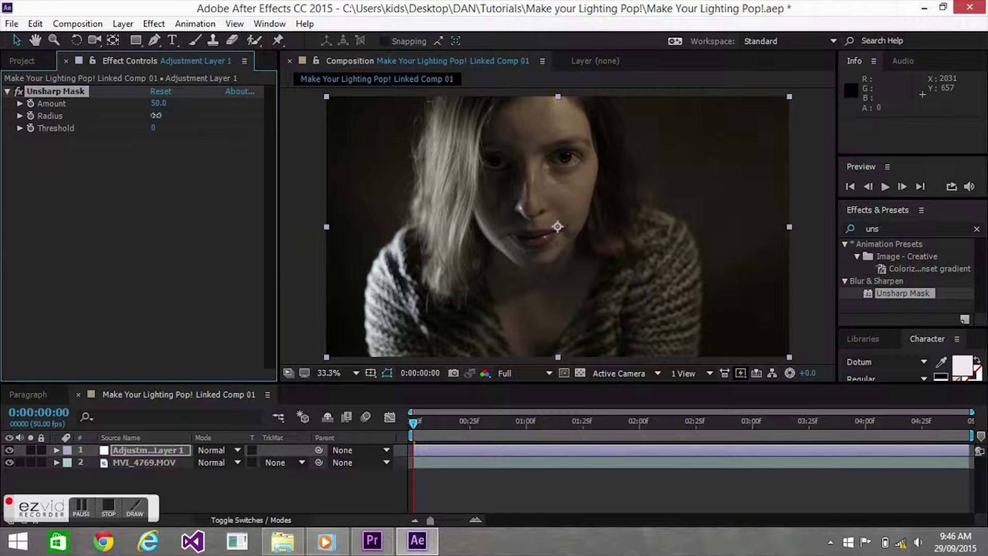
pyautogui.moveTo(158, 115); pyautogui.dragTo(168, 112)
pyautogui.moveTo(157, 115); pyautogui.dragTo(163, 115)
# Step: Duplicate the Unsharp Mask with radius 5.7 and amount 23, and compare the image with the adjustment layer hidden and shown
pyautogui.hotkey('ctrl', 'd')
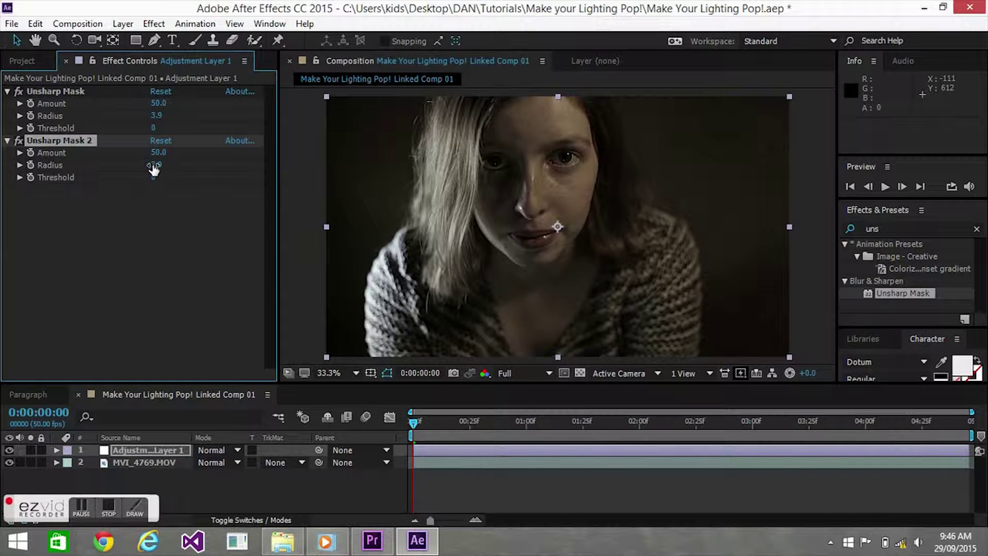
pyautogui.moveTo(153, 165); pyautogui.dragTo(165, 165)
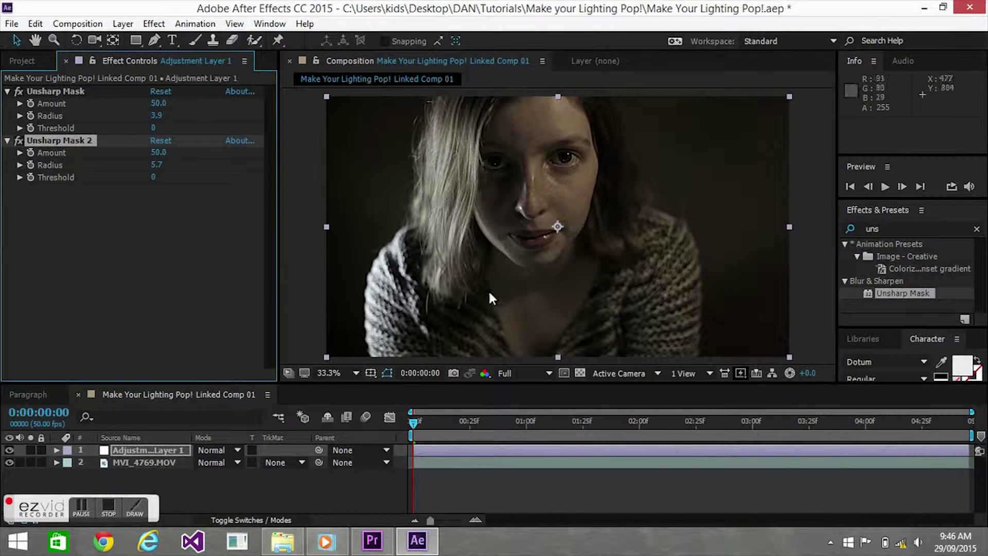
pyautogui.moveTo(157, 152); pyautogui.dragTo(150, 155)
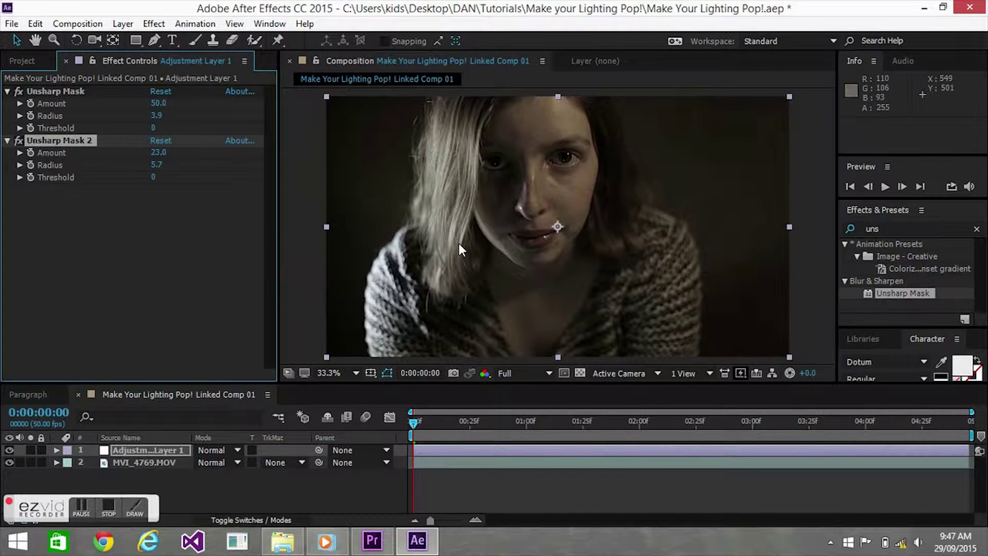
pyautogui.click(9, 451)
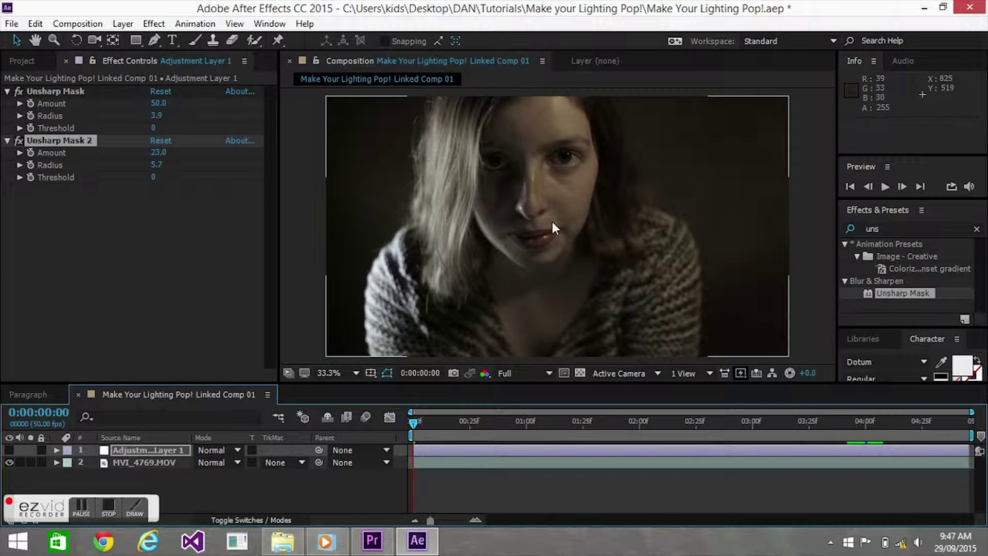
pyautogui.click(9, 450)
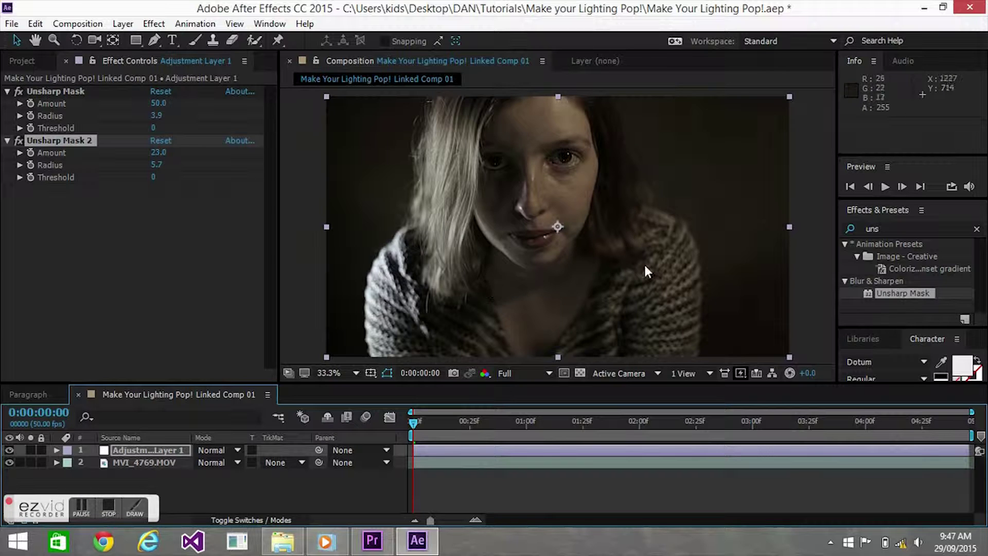
# Step: Add a new shape layer above the adjustment layer
pyautogui.click(124, 24)
pyautogui.moveTo(309, 25)
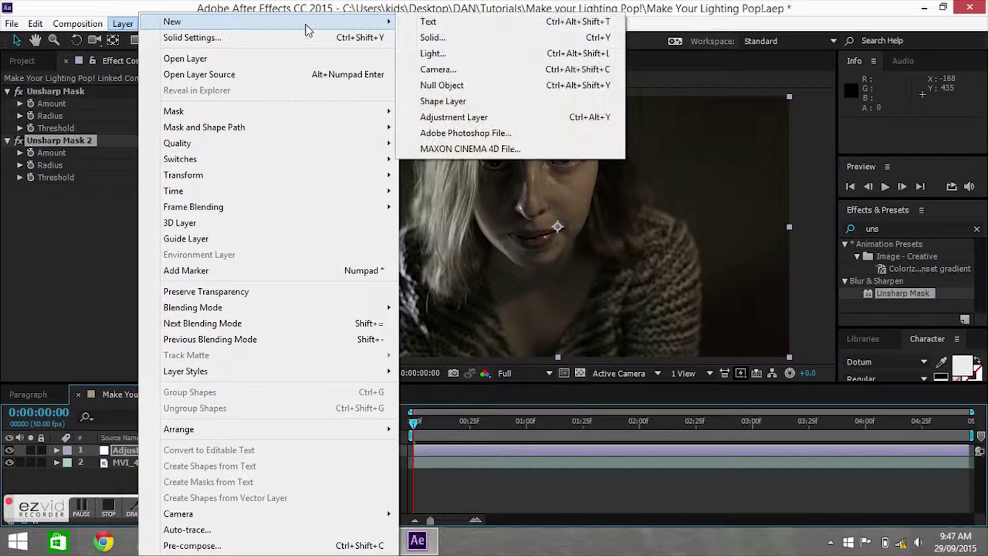
pyautogui.click(448, 101)
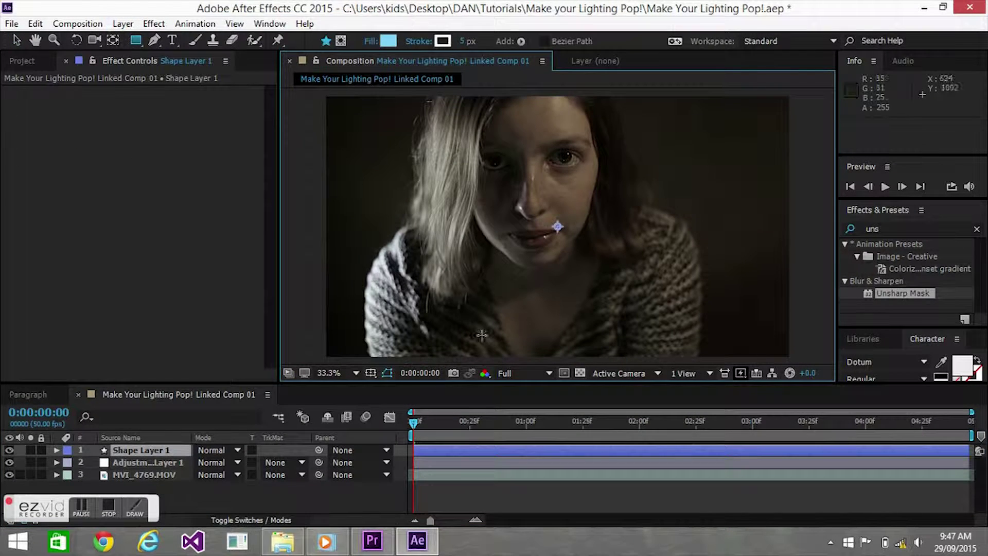
# Step: Draw a closed light-blue shape with the Pen tool over the brightly lit hair, cheek edge and shoulder, extending past the frame edges
pyautogui.click(155, 38)
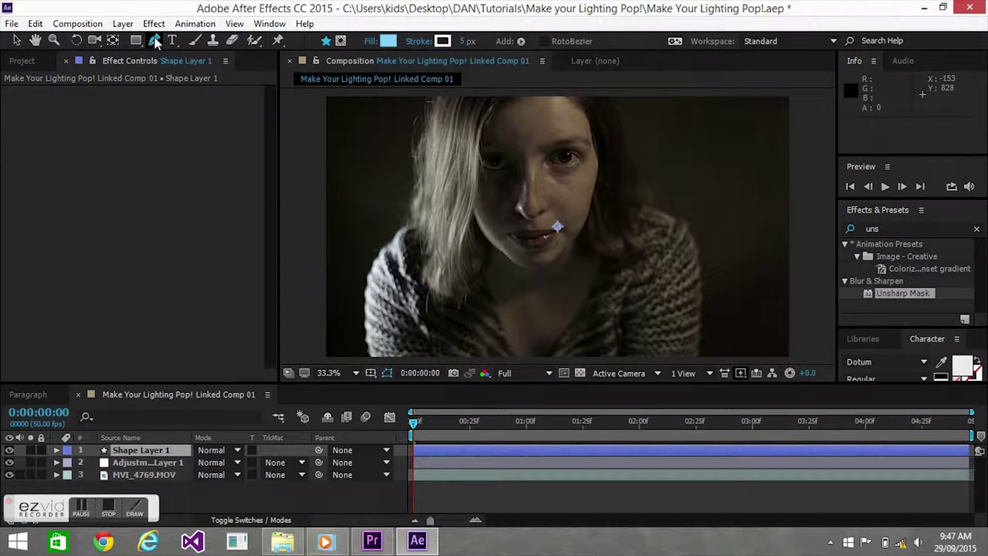
pyautogui.click(347, 370)
pyautogui.click(360, 212)
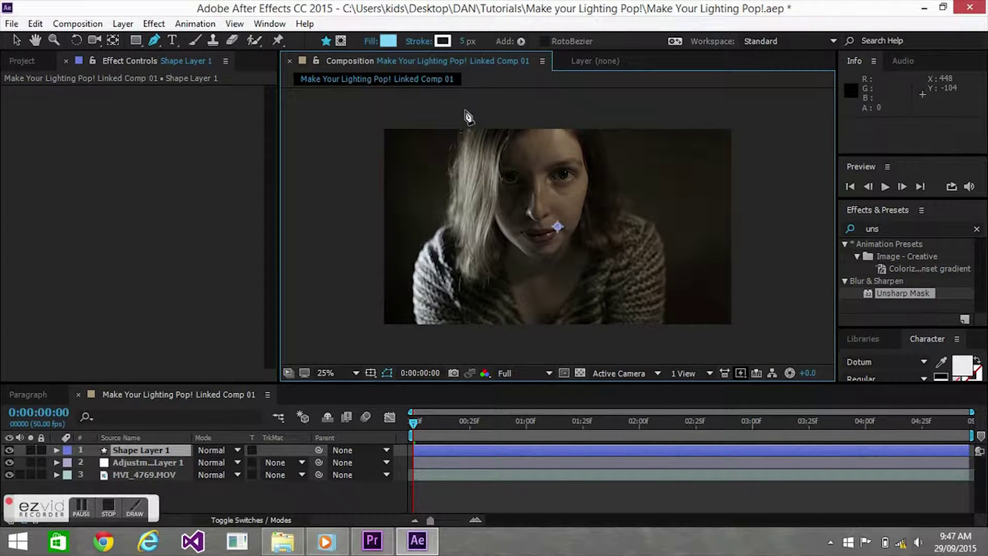
pyautogui.click(468, 110)
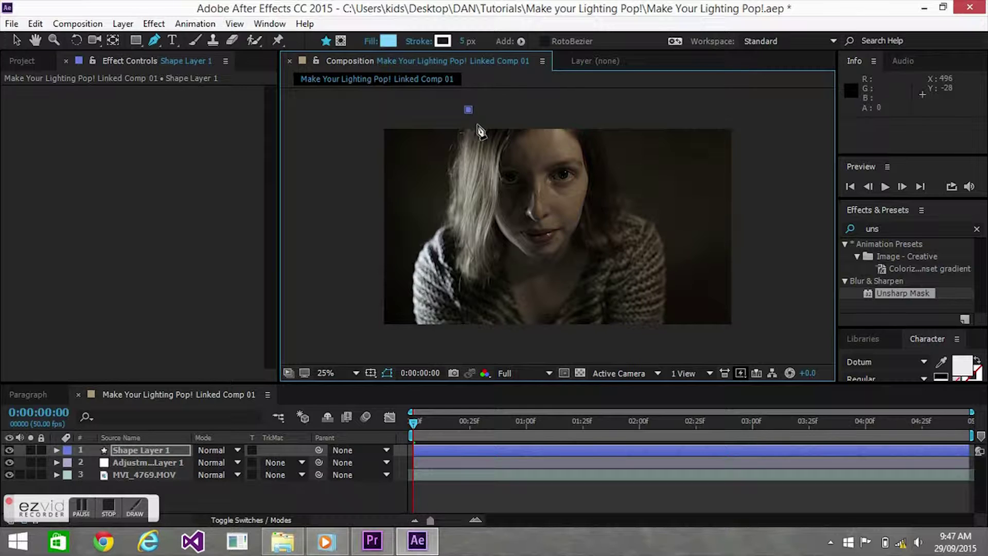
pyautogui.click(508, 152)
pyautogui.click(499, 218)
pyautogui.click(521, 242)
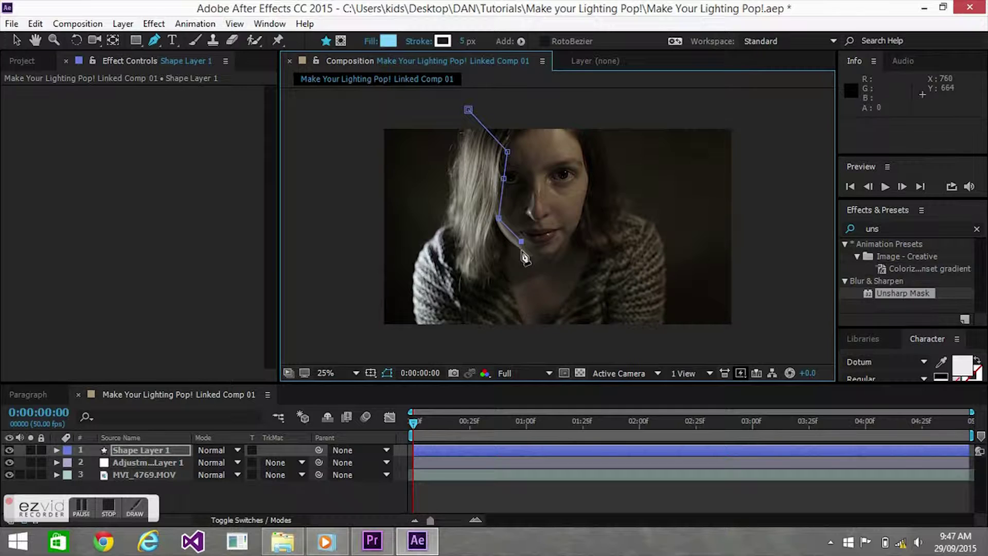
pyautogui.click(498, 241)
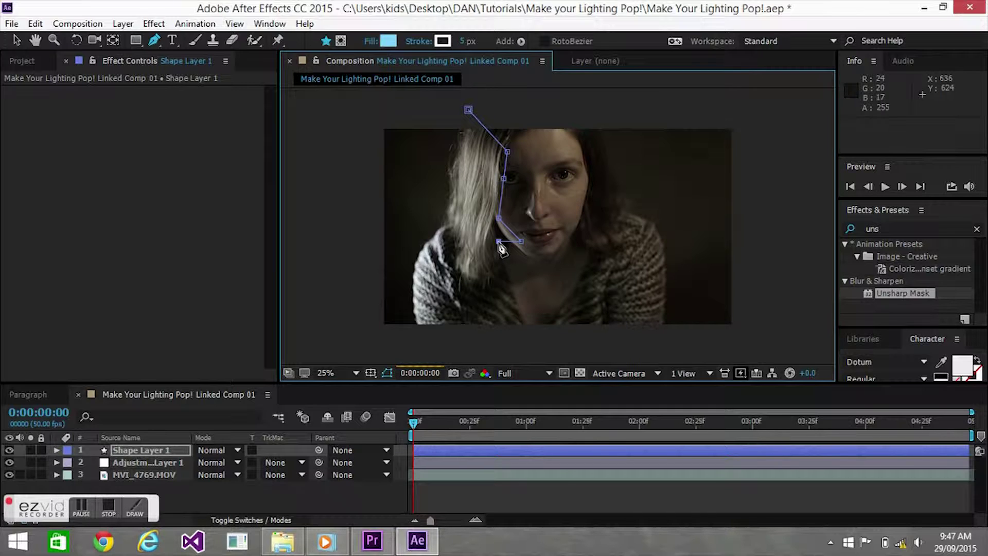
pyautogui.click(488, 272)
pyautogui.click(455, 281)
pyautogui.click(464, 305)
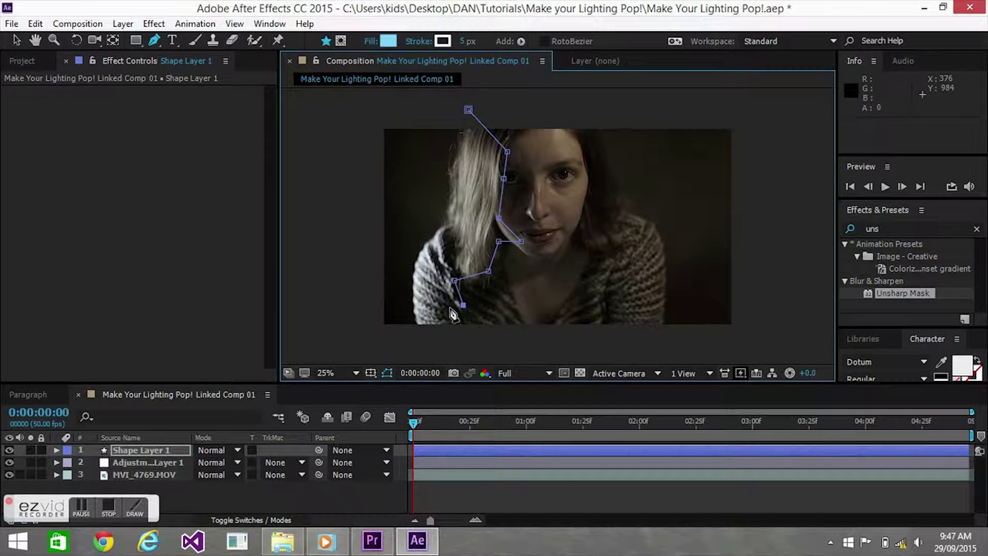
pyautogui.click(446, 308)
pyautogui.click(451, 341)
pyautogui.click(347, 323)
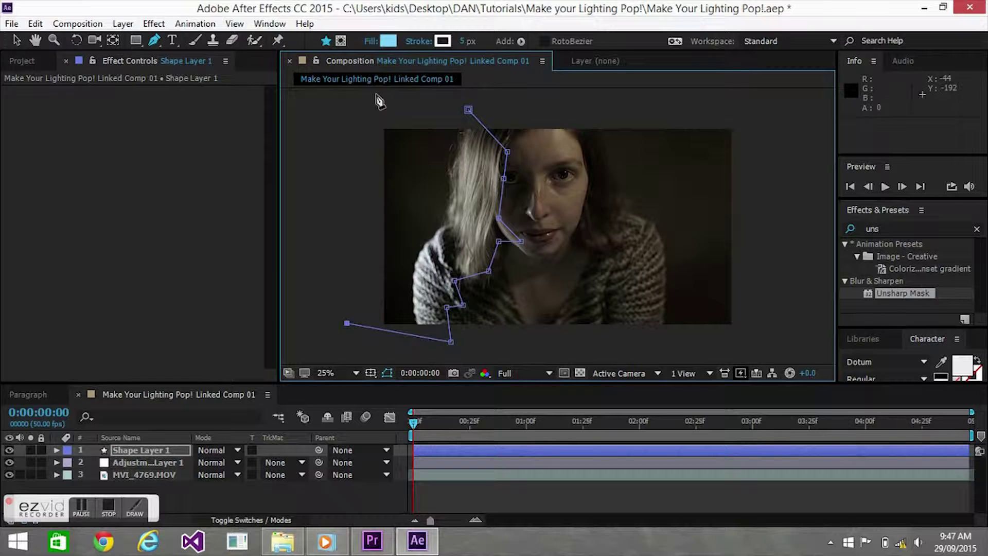
pyautogui.click(365, 108)
pyautogui.click(469, 110)
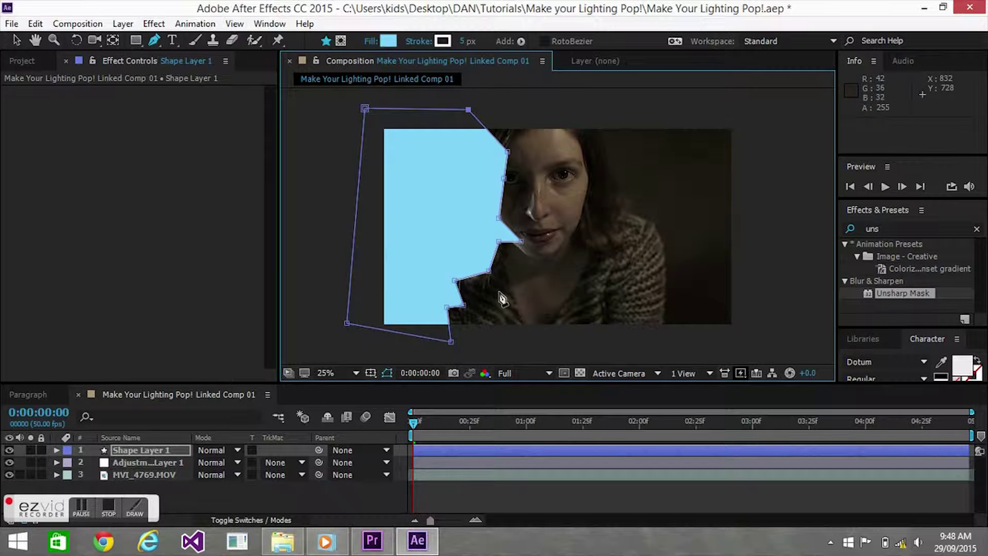
# Step: Set the opacity of Shape Layer 1 to 60%
pyautogui.click(135, 451)
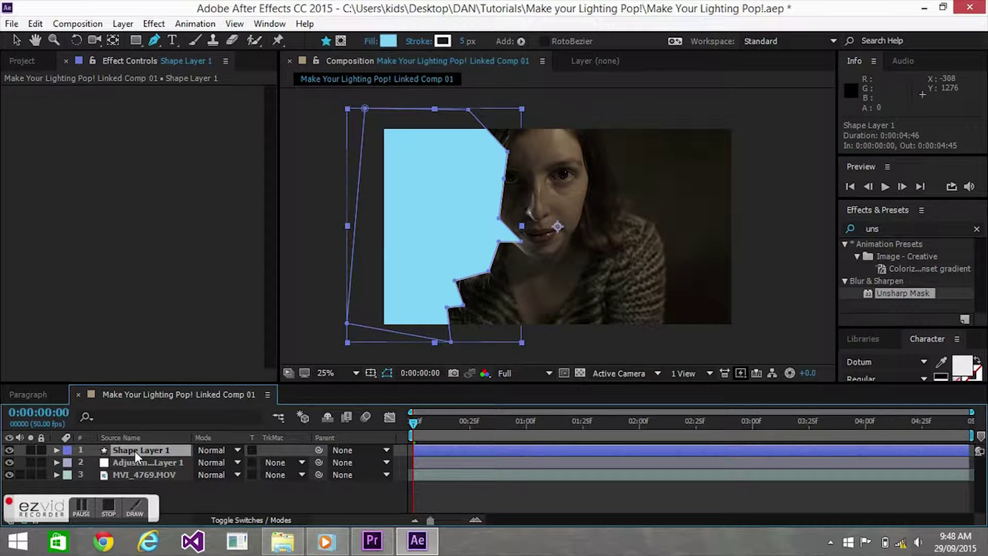
pyautogui.press('t')
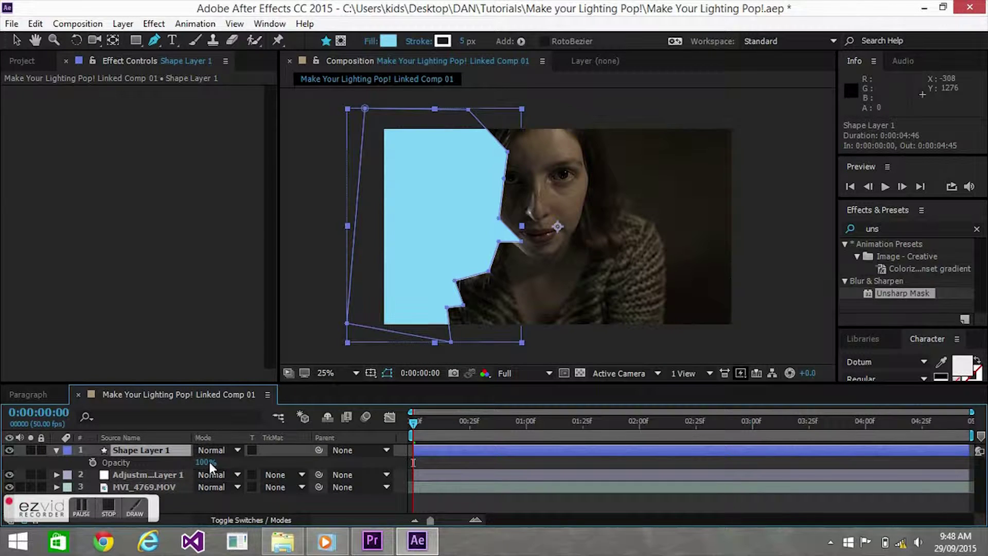
pyautogui.moveTo(209, 462); pyautogui.dragTo(181, 462)
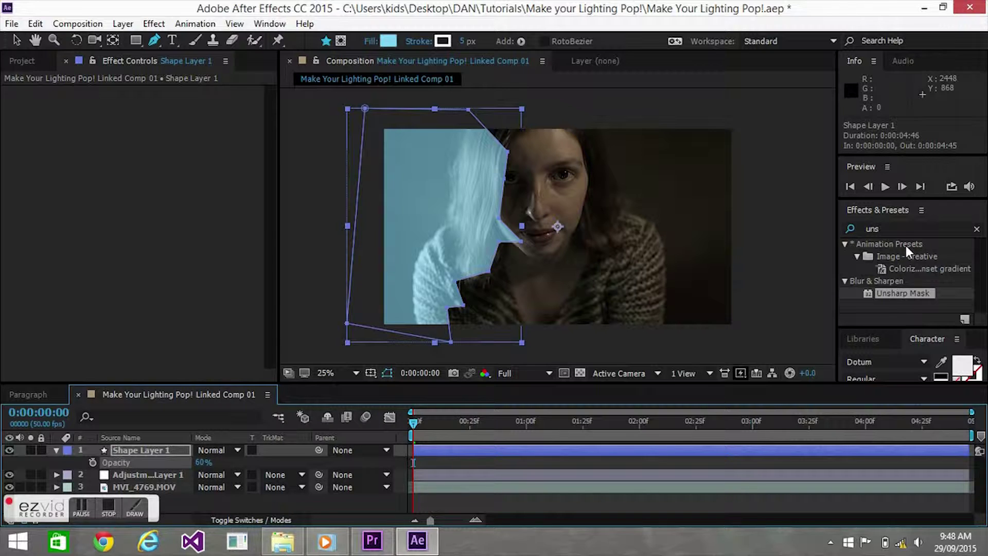
# Step: Search the effects for blur and apply Gaussian Blur to the light-blue shape layer
pyautogui.click(898, 230)
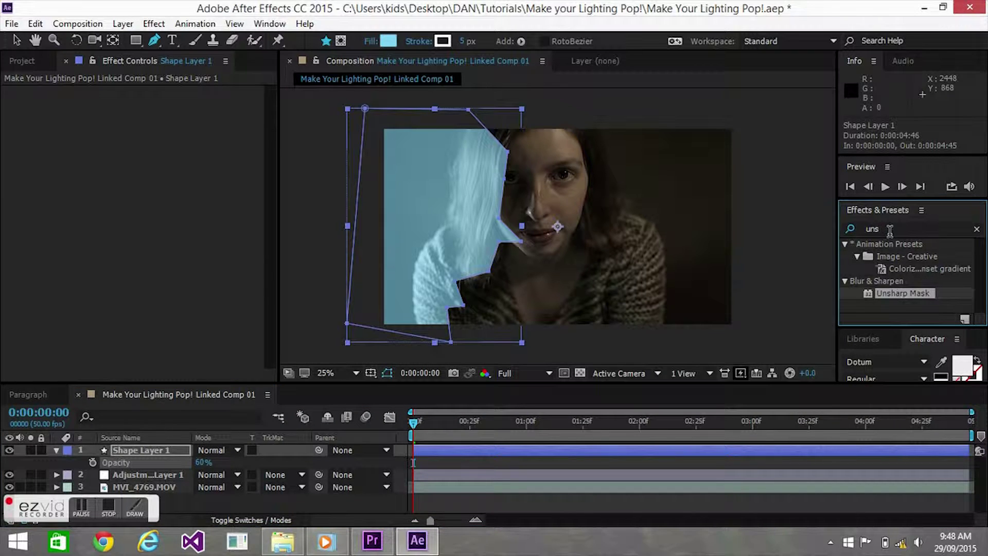
pyautogui.click(884, 229)
pyautogui.press('BackSpace')
pyautogui.press('BackSpace')
pyautogui.press('BackSpace')
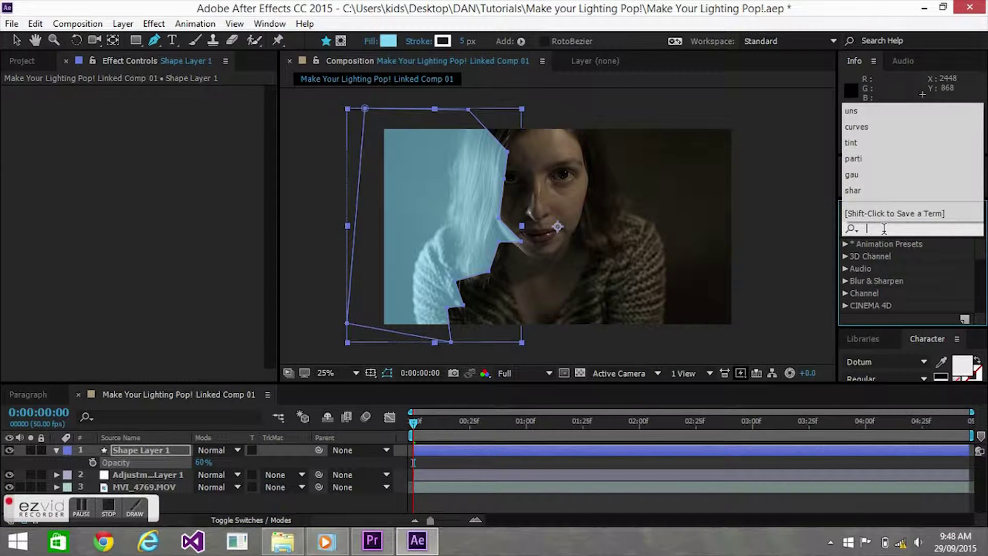
pyautogui.write('bl')
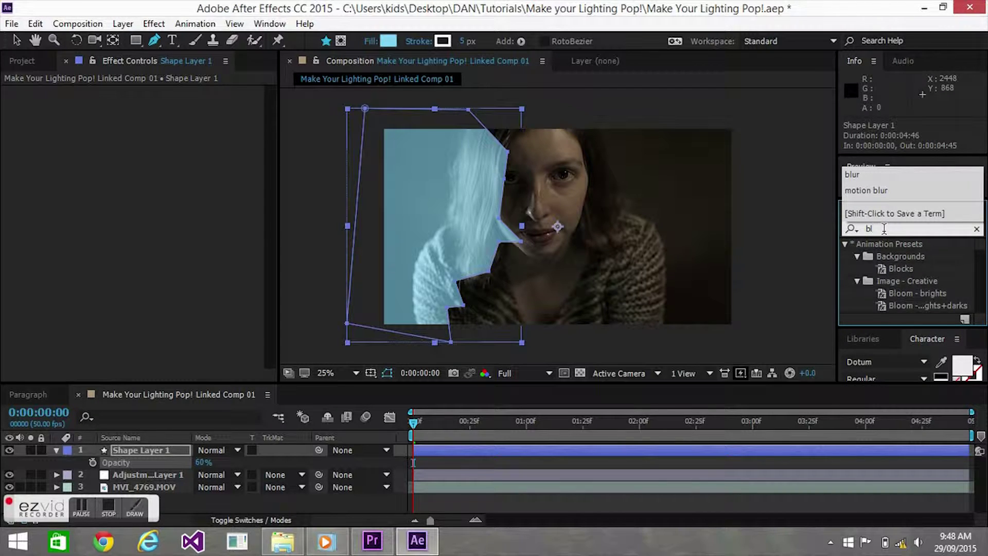
pyautogui.write('ur')
pyautogui.moveTo(980, 252); pyautogui.dragTo(982, 301)
pyautogui.moveTo(872, 283); pyautogui.dragTo(444, 216)
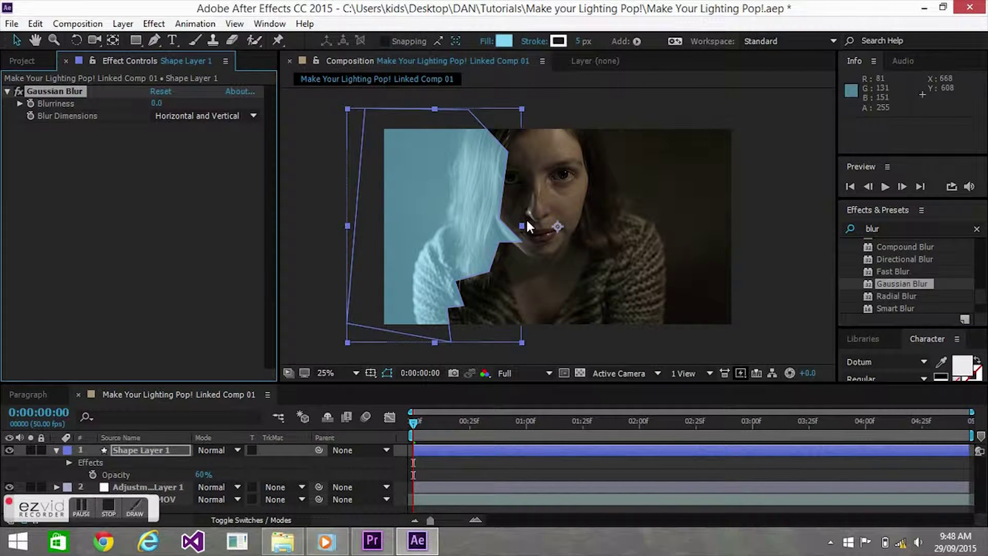
# Step: Set the Gaussian Blur blurriness of the shape layer to 100.4 and deselect the layer
pyautogui.moveTo(155, 103); pyautogui.dragTo(265, 104)
pyautogui.moveTo(154, 110); pyautogui.dragTo(406, 103)
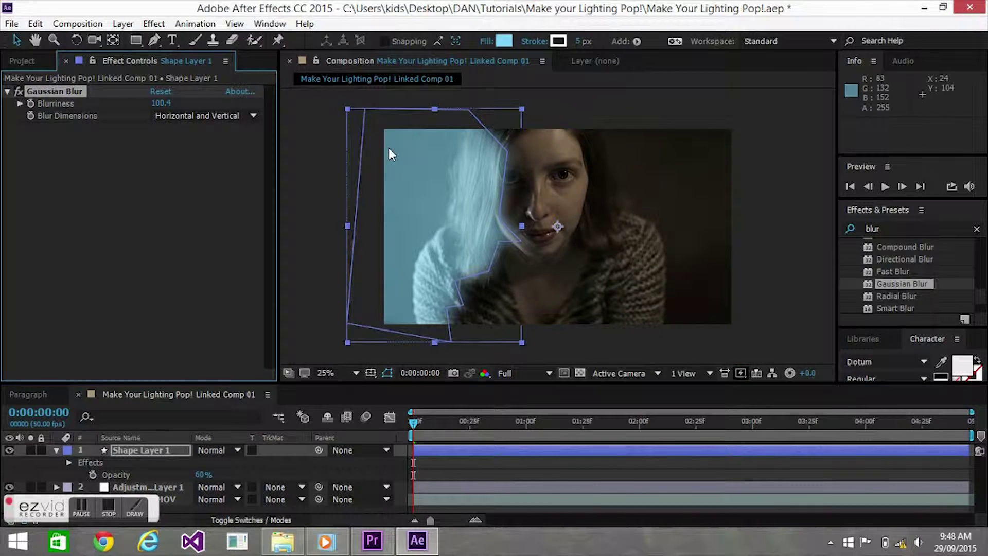
pyautogui.click(322, 163)
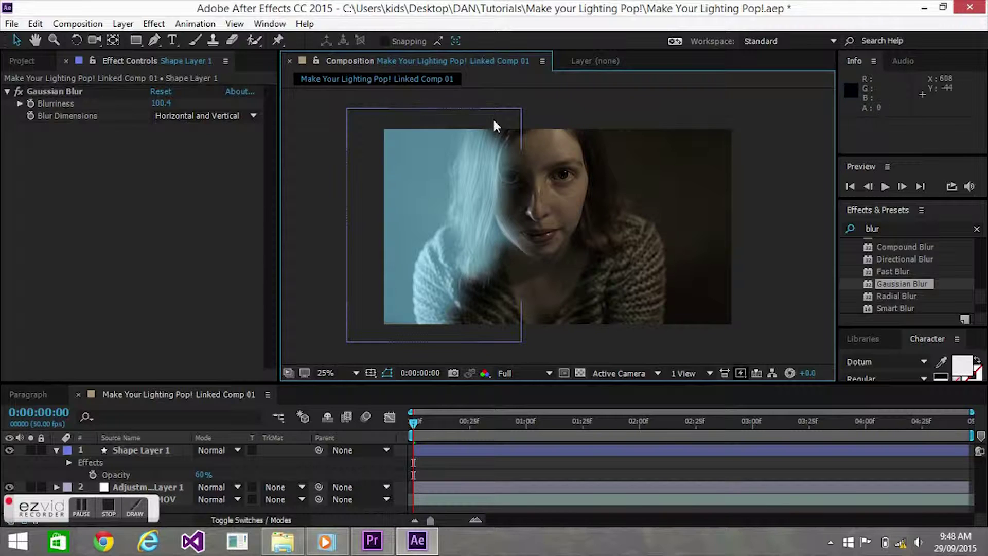
# Step: Set the shape layer's blending mode to Soft Light and inspect the tinted portrait at 50% and 33.3% magnification
pyautogui.click(208, 454)
pyautogui.click(256, 327)
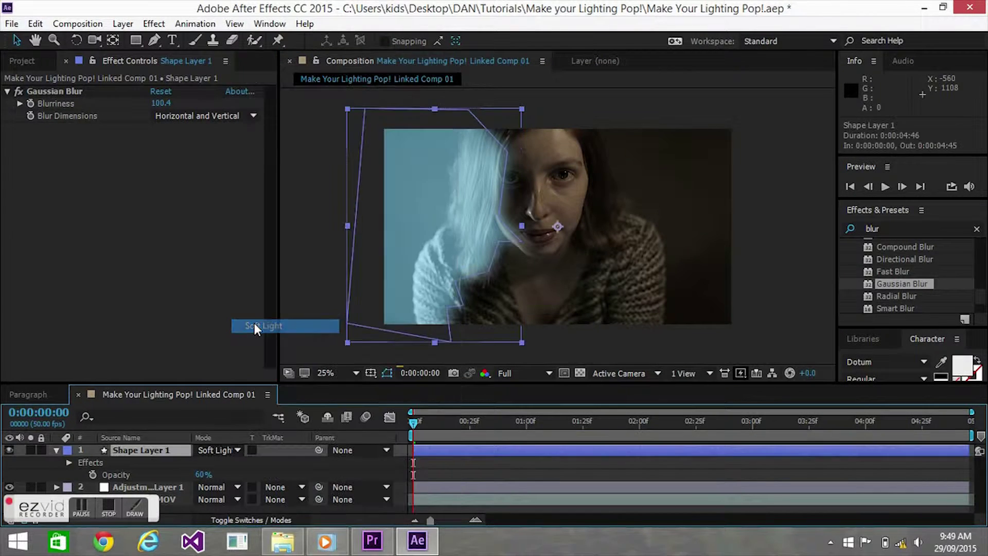
pyautogui.click(293, 254)
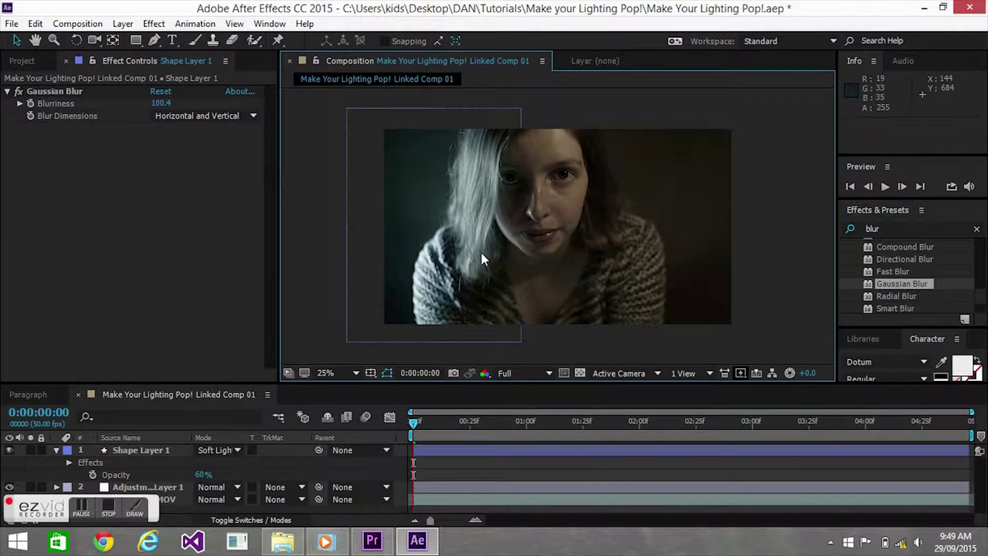
pyautogui.click(355, 373)
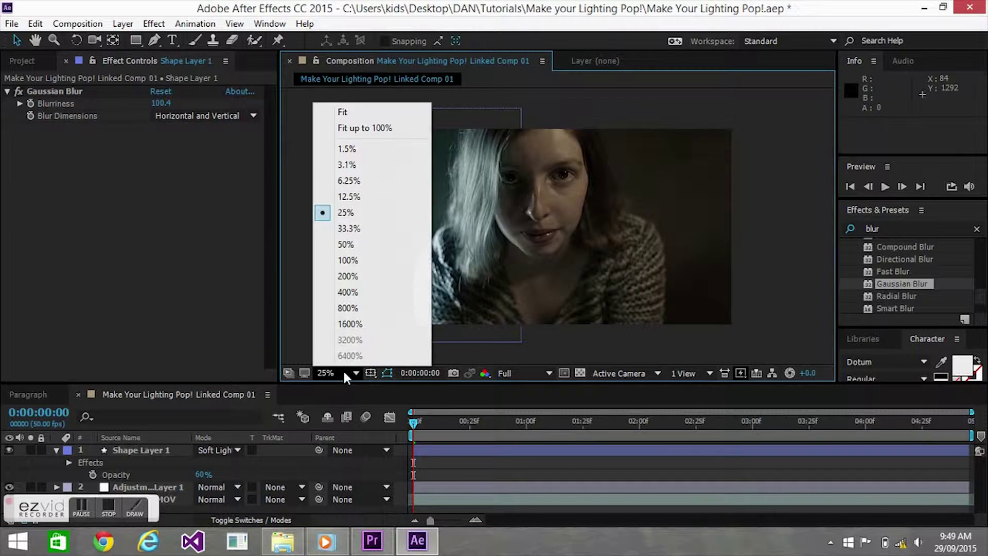
pyautogui.click(368, 248)
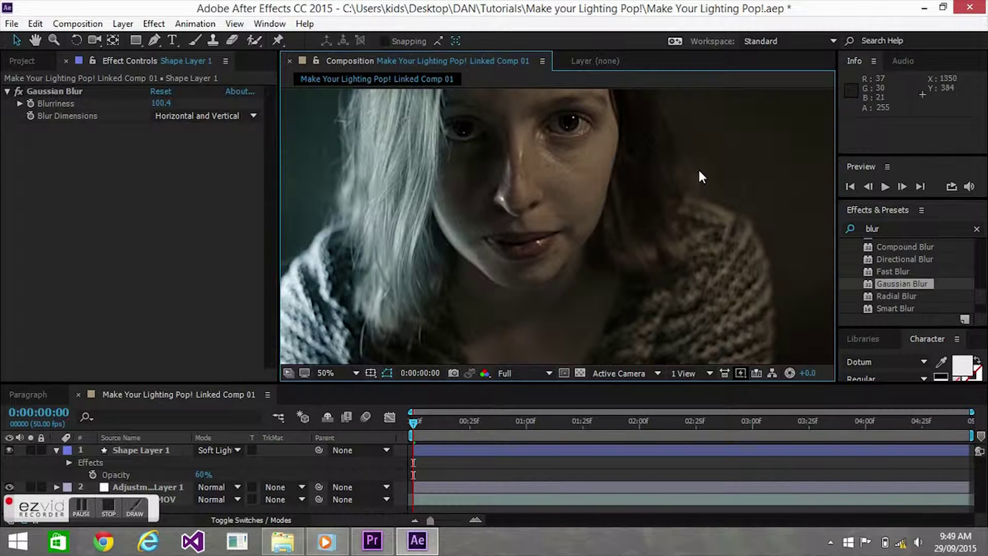
pyautogui.click(335, 374)
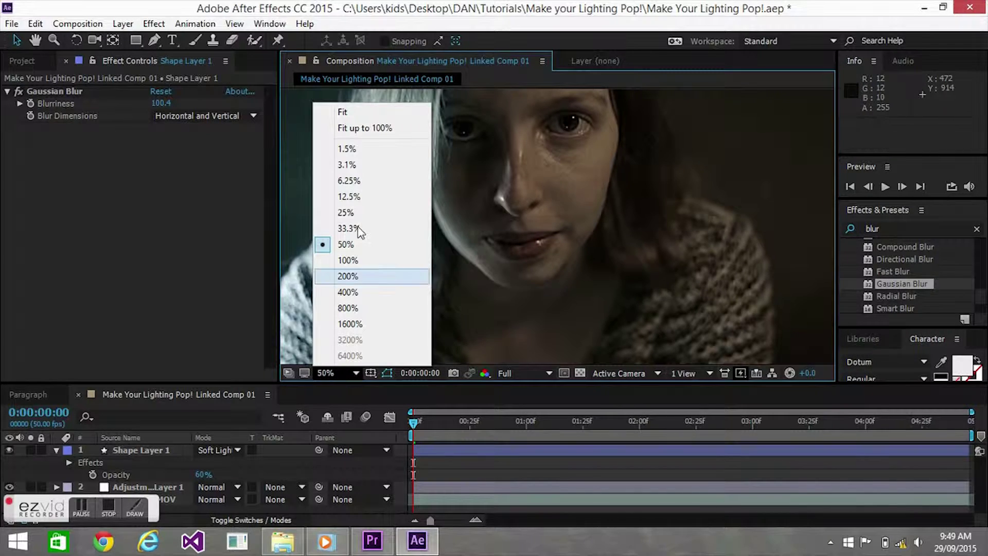
pyautogui.click(359, 230)
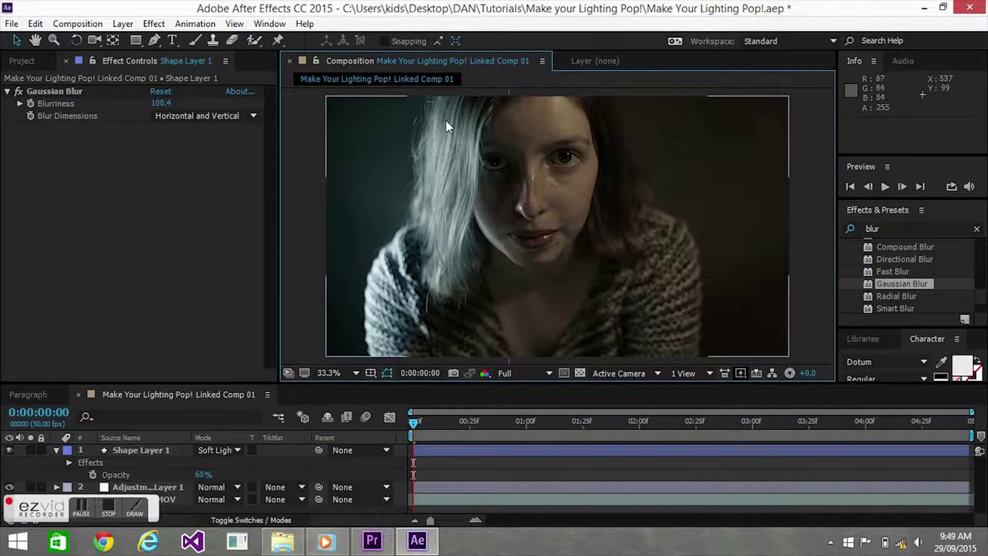
# Step: Create a black 1920 x 1080 px solid layer named Particle
pyautogui.click(129, 26)
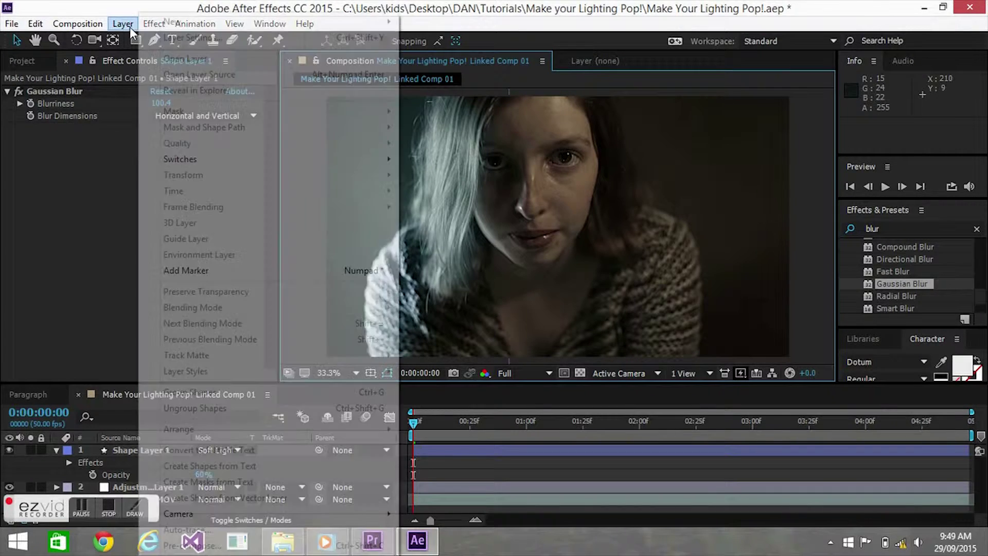
pyautogui.moveTo(254, 25)
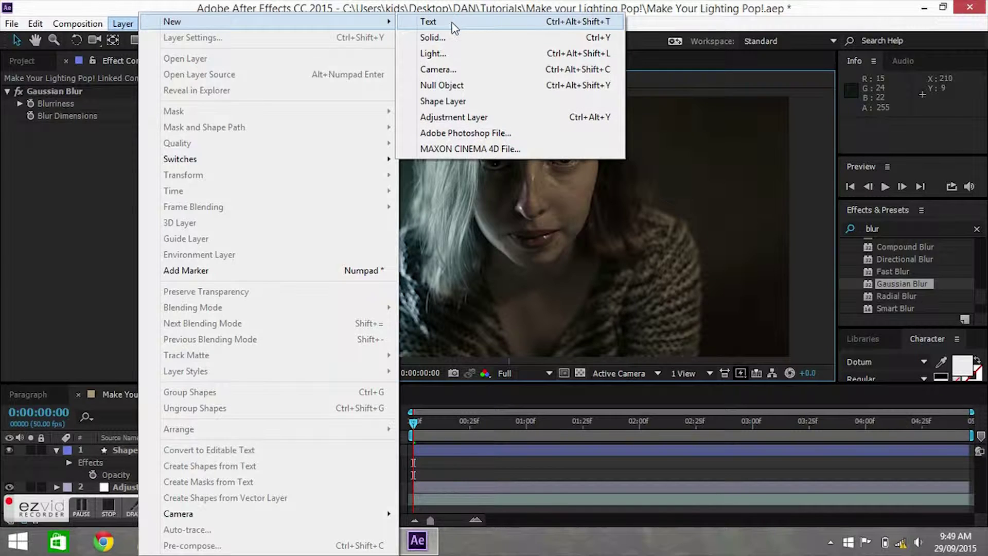
pyautogui.click(453, 42)
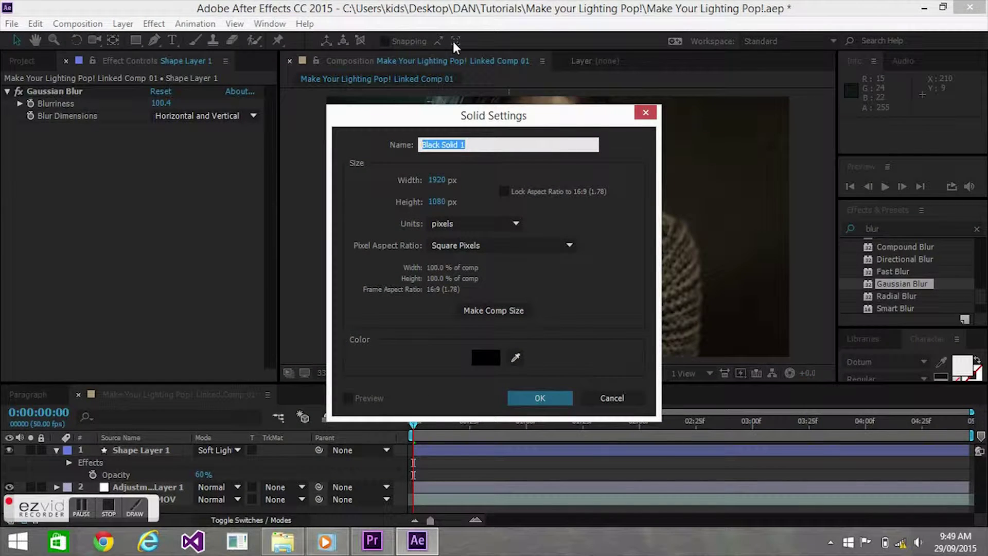
pyautogui.write('pARTICLES')
pyautogui.press('BackSpace')
pyautogui.press('BackSpace')
pyautogui.press('BackSpace')
pyautogui.press('BackSpace')
pyautogui.press('BackSpace')
pyautogui.press('BackSpace')
pyautogui.press('BackSpace')
pyautogui.write('Particle')
pyautogui.press('Return')
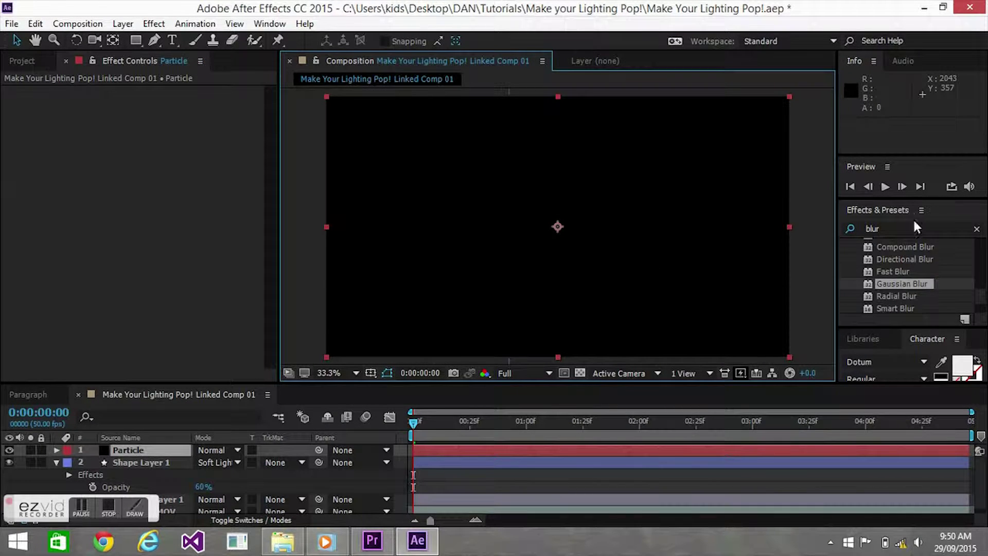
# Step: Search the effects for particle and apply CC Particle Systems II to the Particle solid
pyautogui.click(907, 228)
pyautogui.press('BackSpace')
pyautogui.press('BackSpace')
pyautogui.press('BackSpace')
pyautogui.write('par')
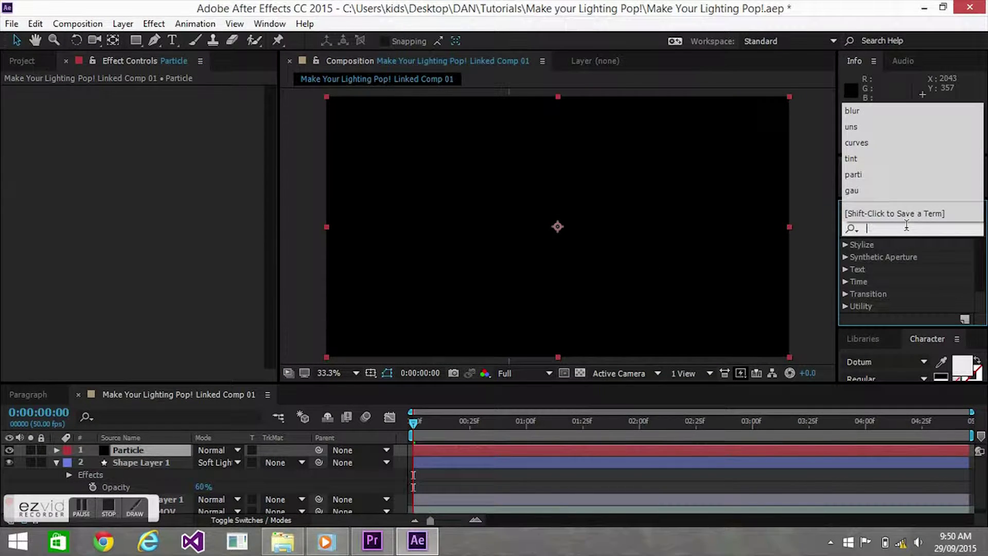
pyautogui.write('ti')
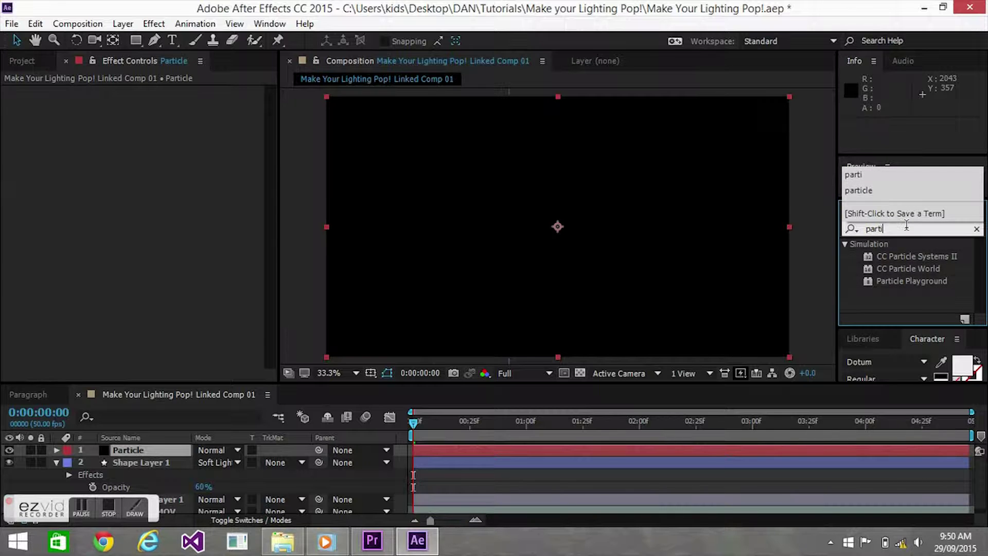
pyautogui.write('c')
pyautogui.moveTo(917, 255); pyautogui.dragTo(685, 224)
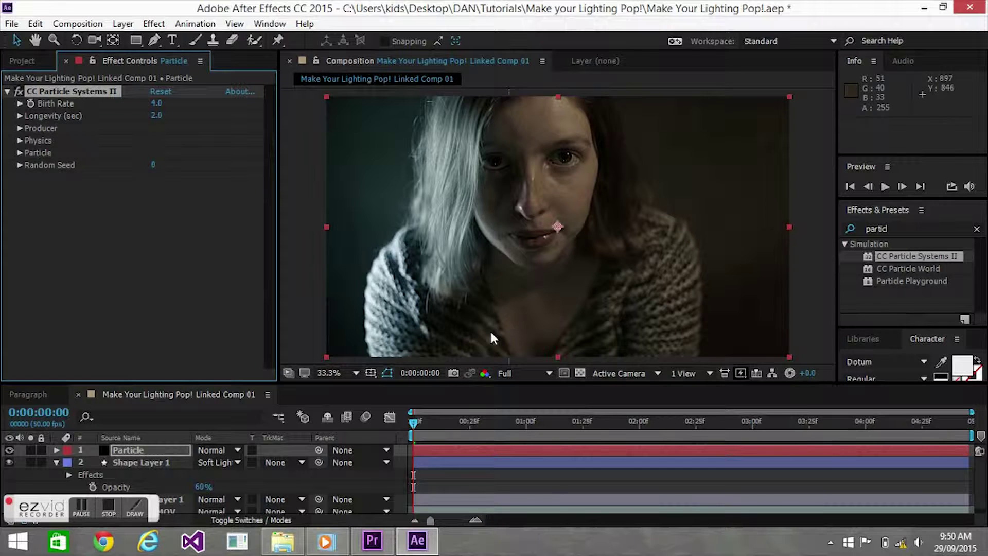
# Step: Go to 0:00:00:41 and set the particle type of CC Particle Systems II to Faded Sphere
pyautogui.click(505, 419)
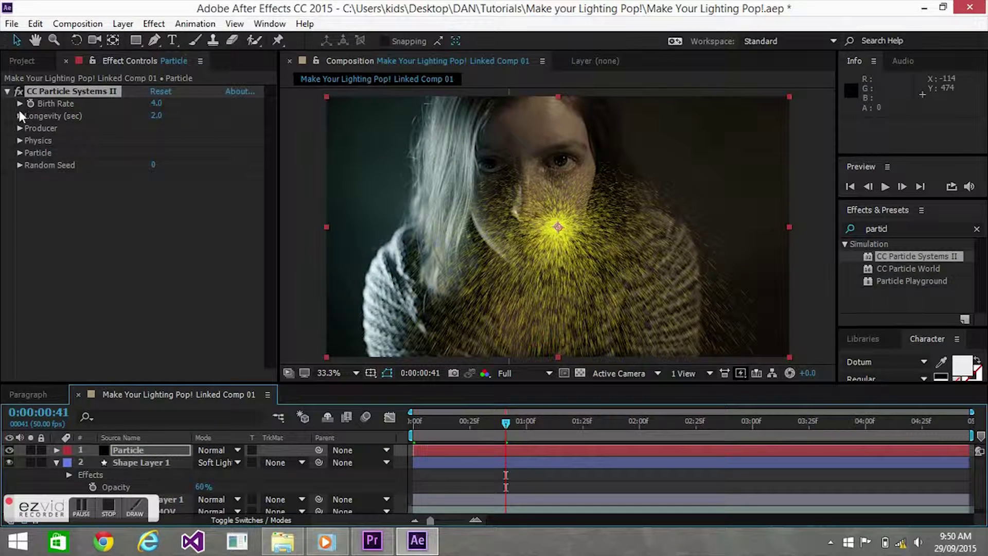
pyautogui.click(19, 154)
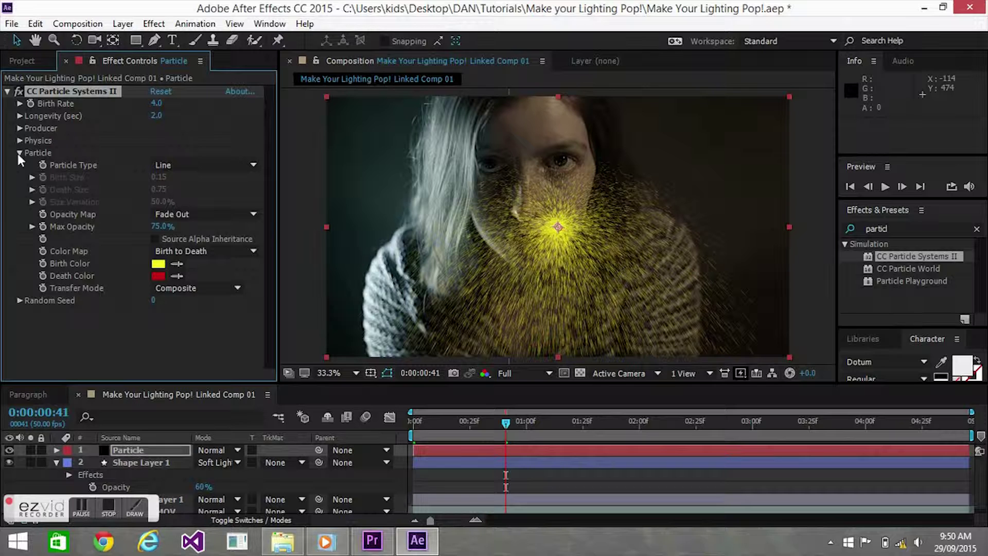
pyautogui.click(187, 165)
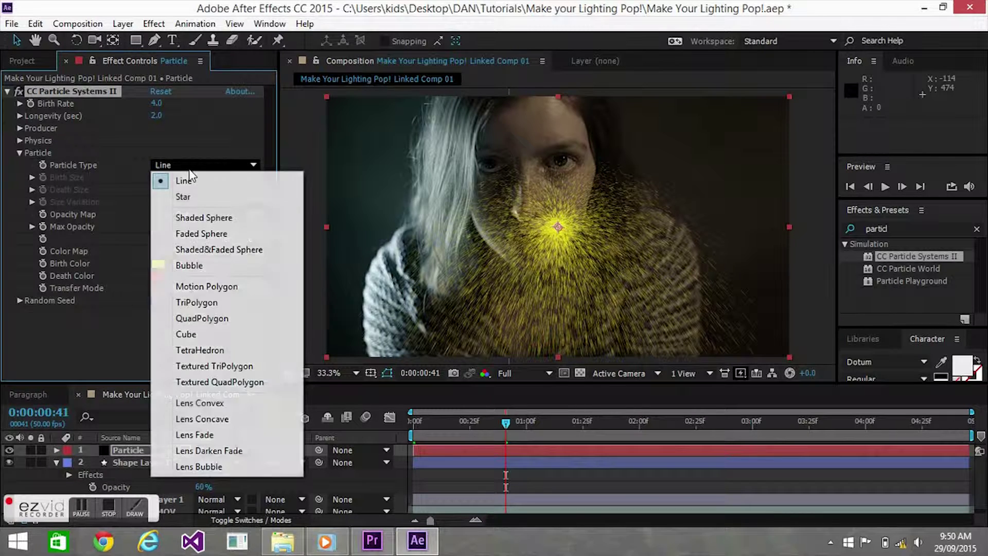
pyautogui.click(201, 235)
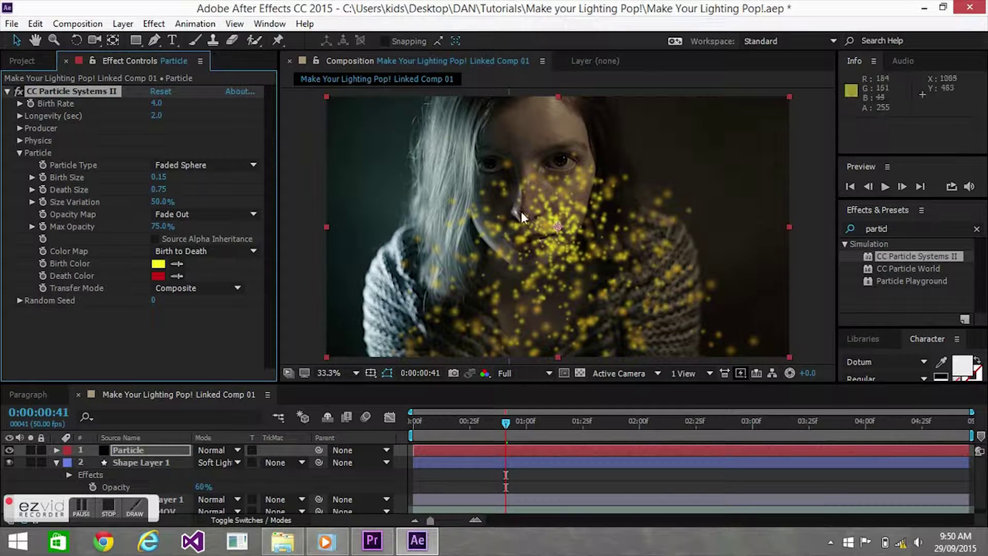
# Step: Set the particles' birth color to light blue A5F1FC and check the effect at 0:00:01:06
pyautogui.click(158, 263)
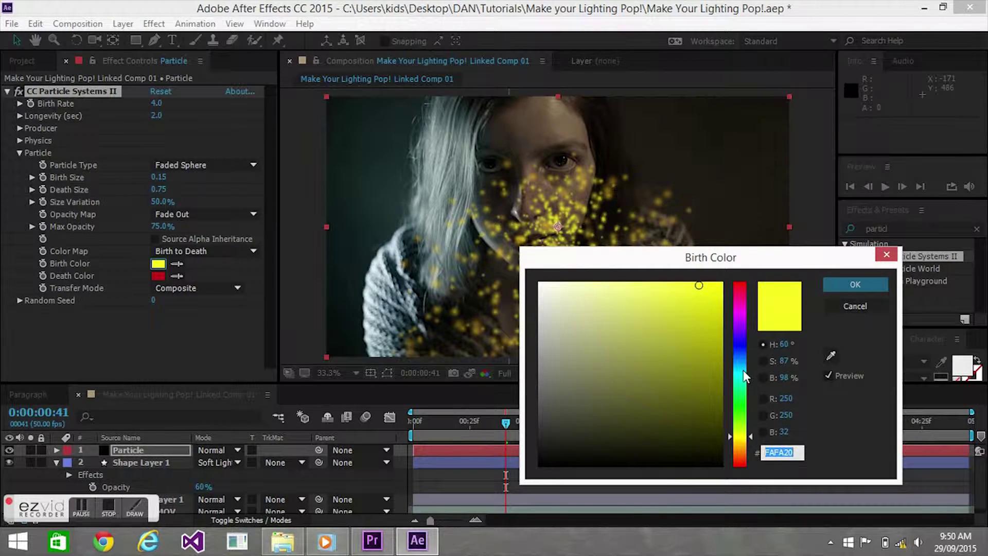
pyautogui.click(744, 369)
pyautogui.moveTo(599, 284); pyautogui.dragTo(602, 285)
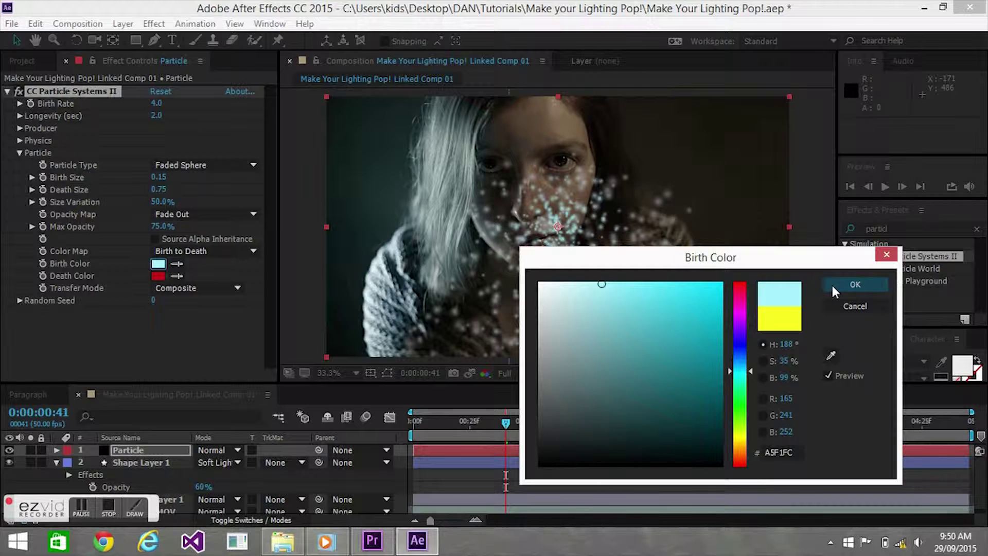
pyautogui.click(877, 287)
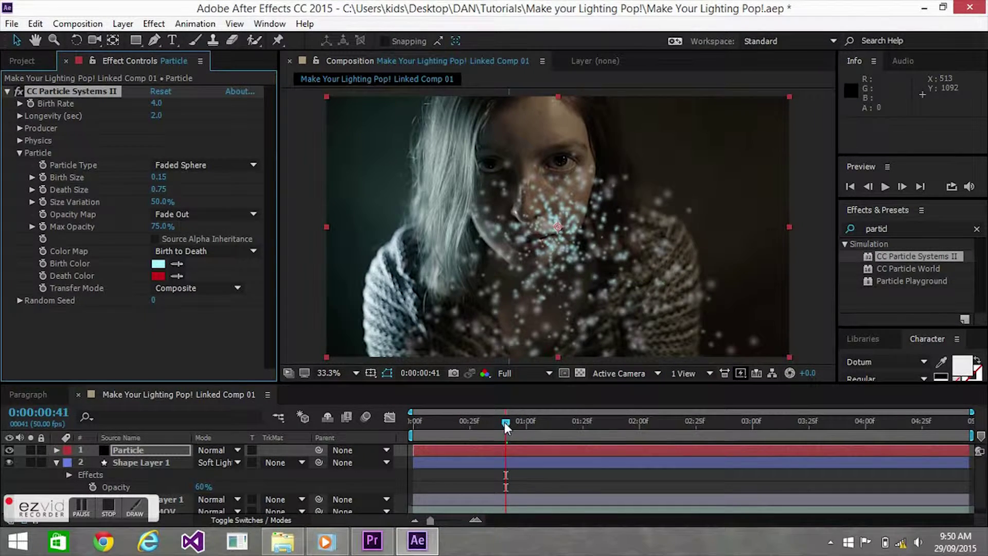
pyautogui.moveTo(505, 422); pyautogui.dragTo(539, 421)
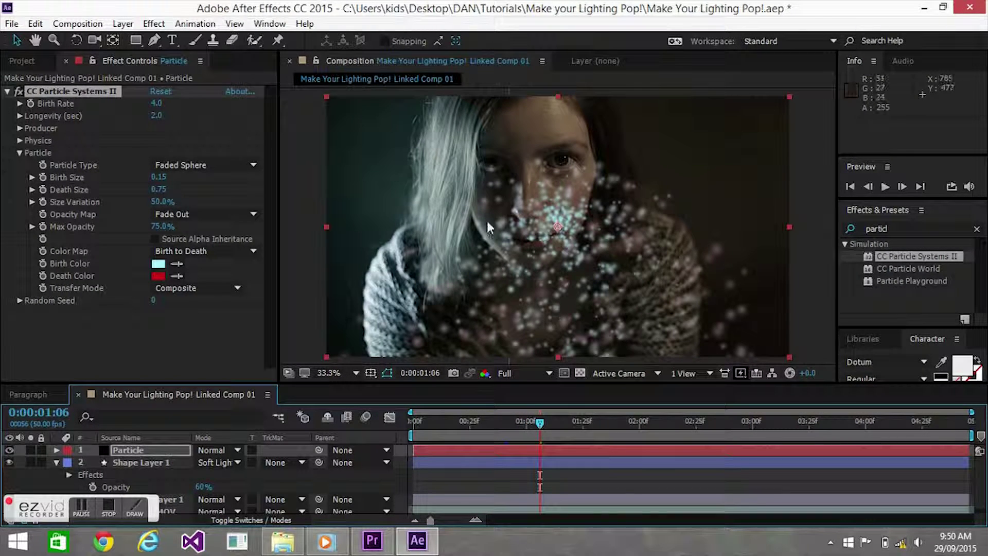
# Step: Set the particle physics to a velocity of 0.3, a gravity of 0.1 and the Twirly animation
pyautogui.click(19, 153)
pyautogui.click(19, 153)
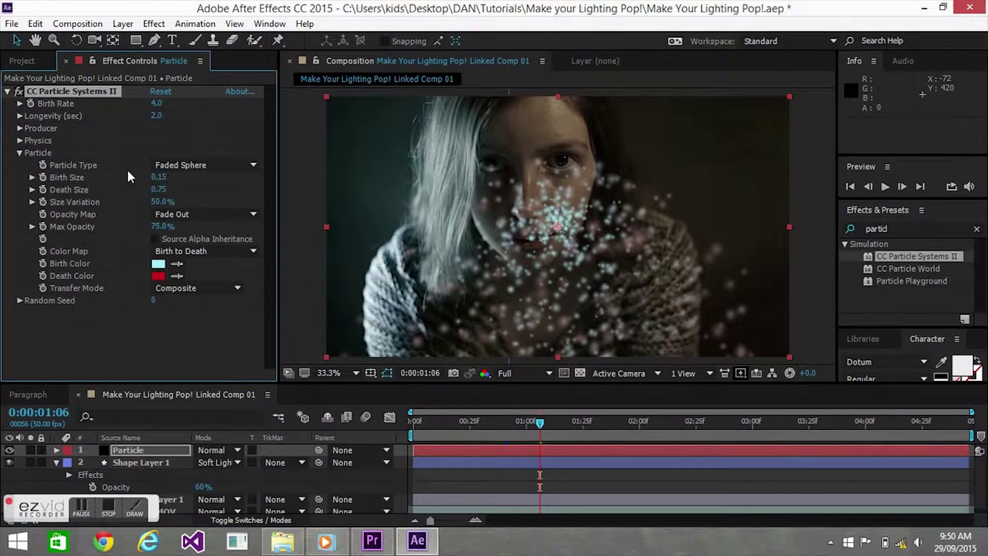
pyautogui.click(20, 140)
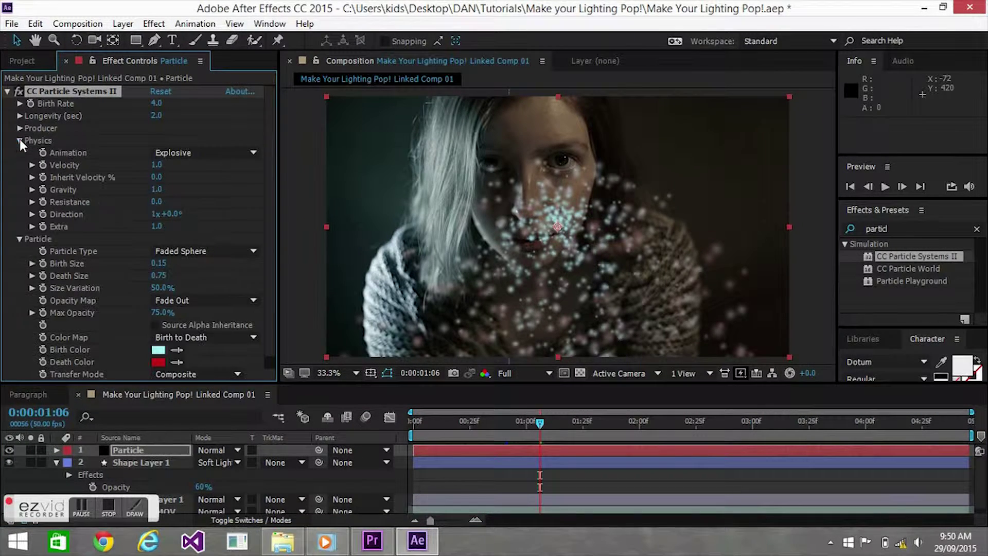
pyautogui.moveTo(155, 164); pyautogui.dragTo(107, 164)
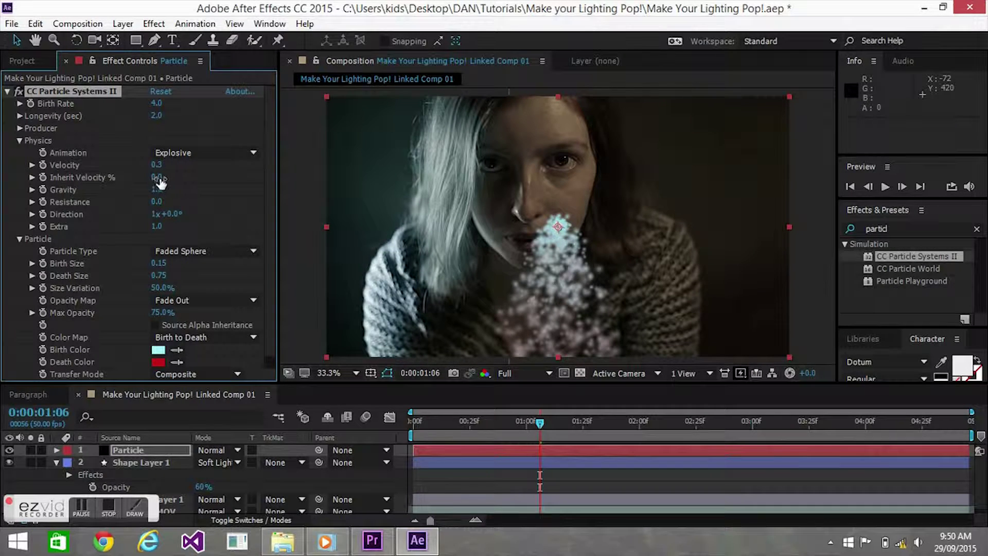
pyautogui.click(183, 192)
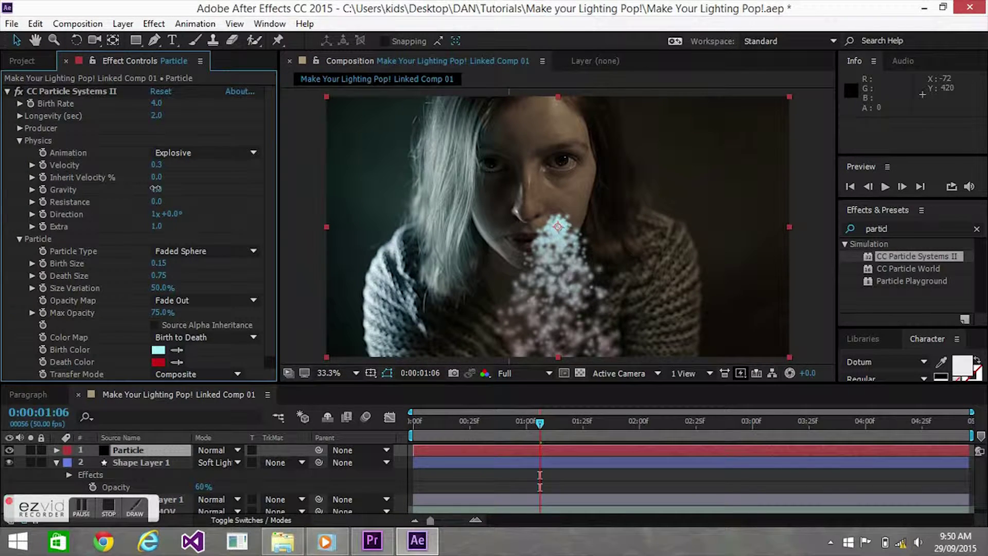
pyautogui.moveTo(156, 189); pyautogui.dragTo(91, 190)
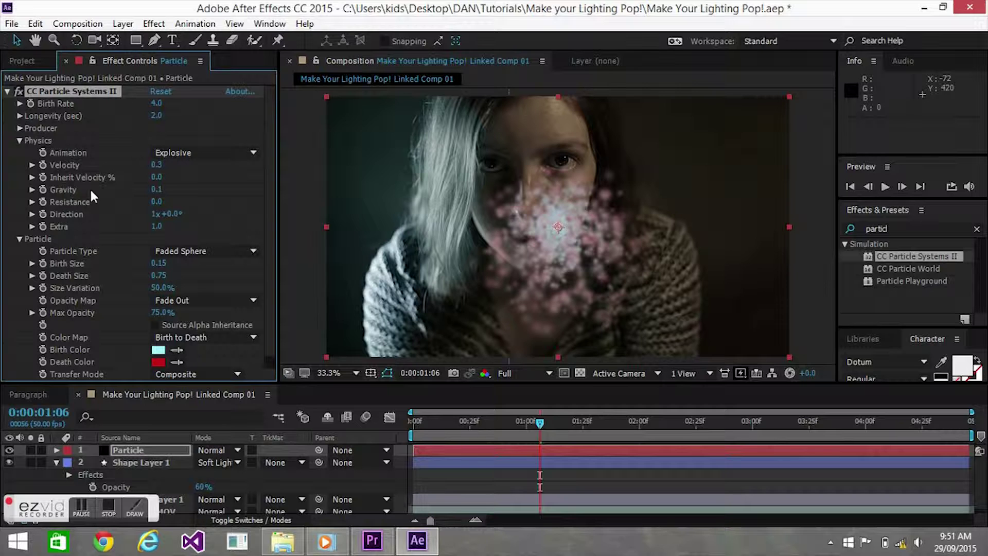
pyautogui.click(226, 153)
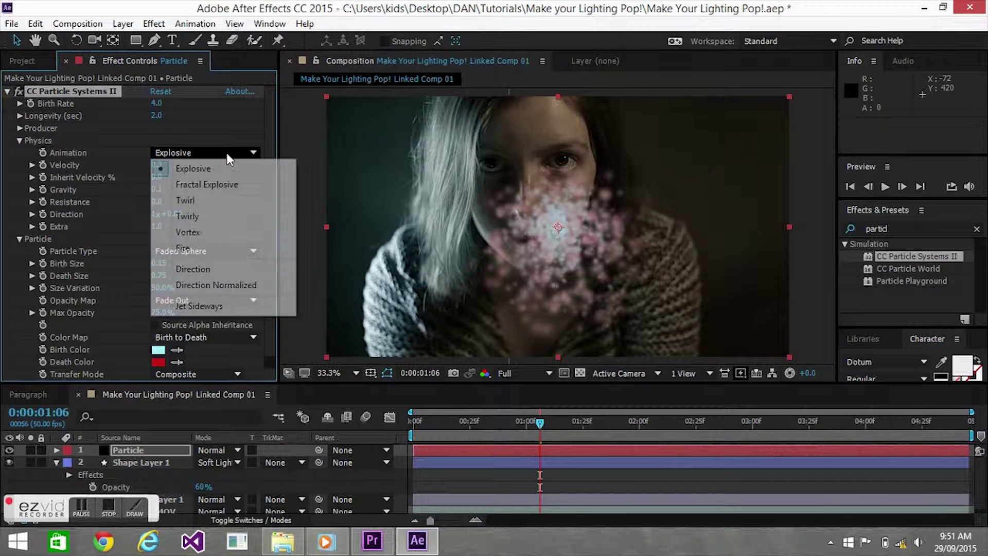
pyautogui.click(230, 217)
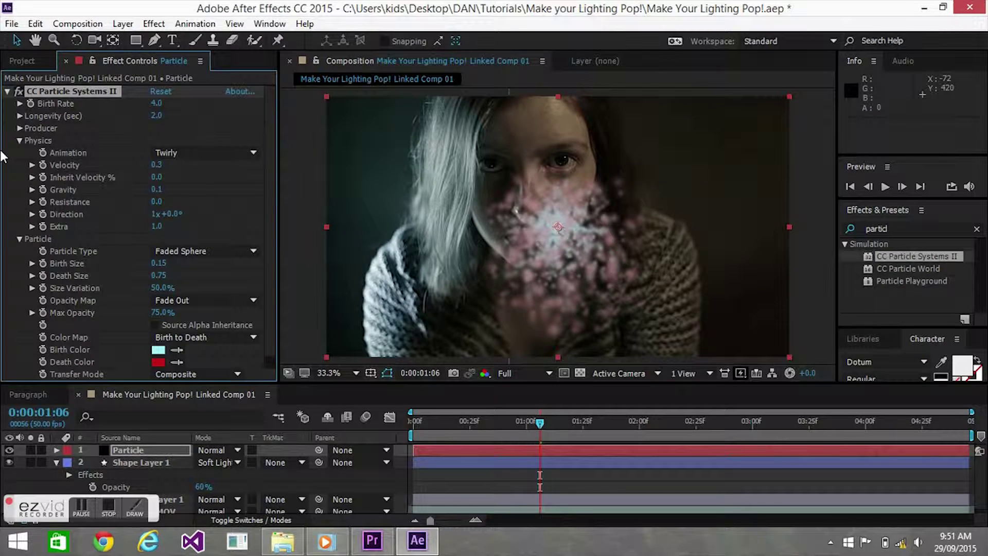
pyautogui.click(18, 140)
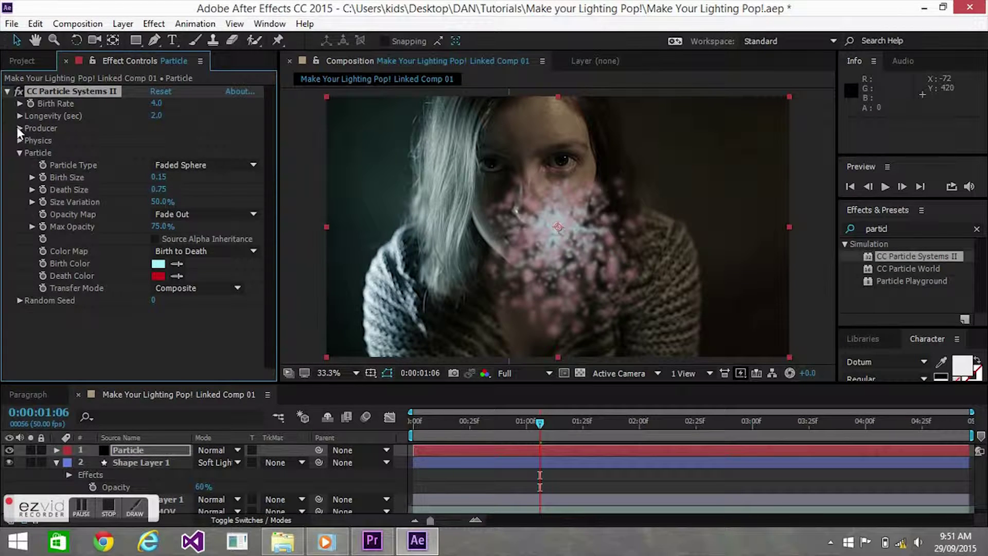
# Step: Spread the particle producer to Radius X 95 and Radius Y 118, and check the frame at 0:00:00:35
pyautogui.click(19, 128)
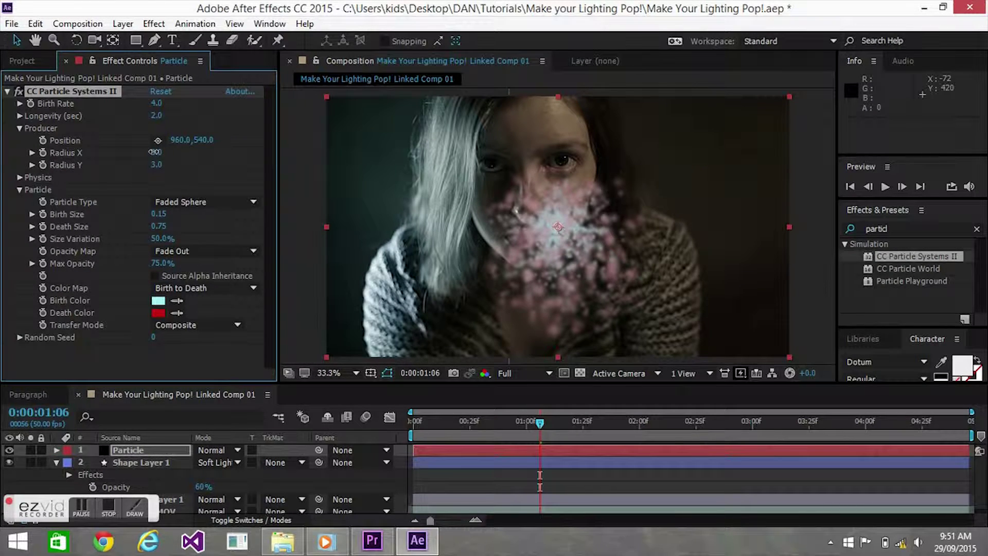
pyautogui.moveTo(153, 153); pyautogui.dragTo(222, 157)
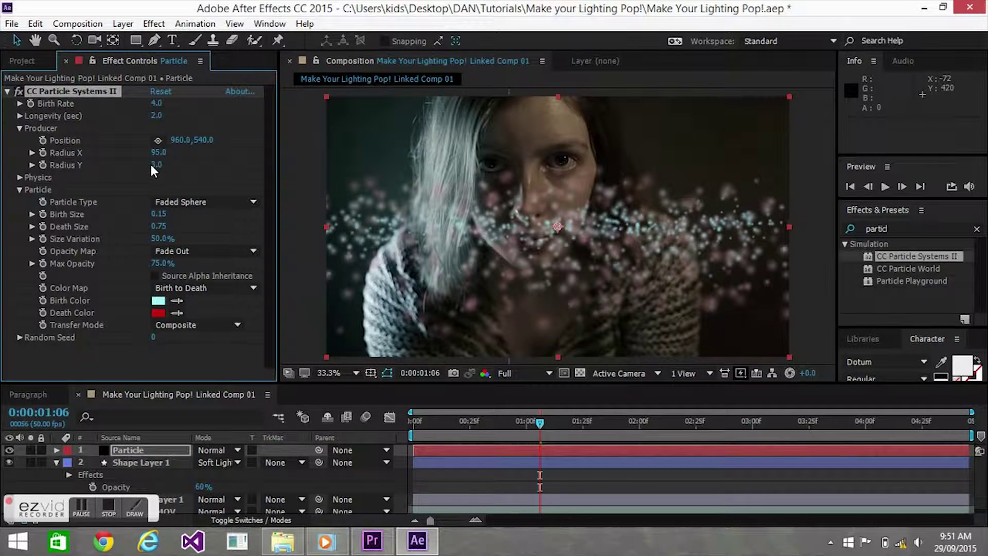
pyautogui.moveTo(153, 166); pyautogui.dragTo(236, 169)
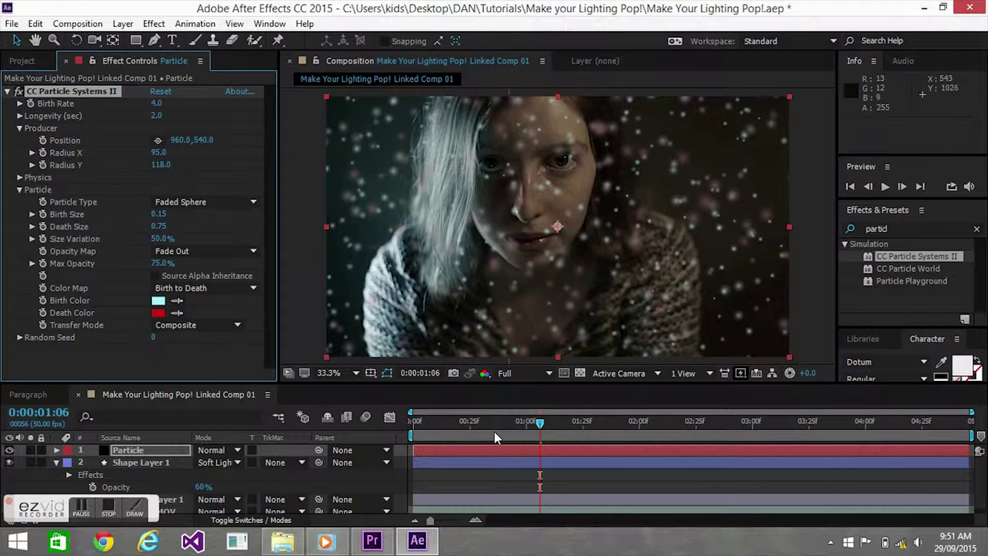
pyautogui.moveTo(540, 424); pyautogui.dragTo(491, 430)
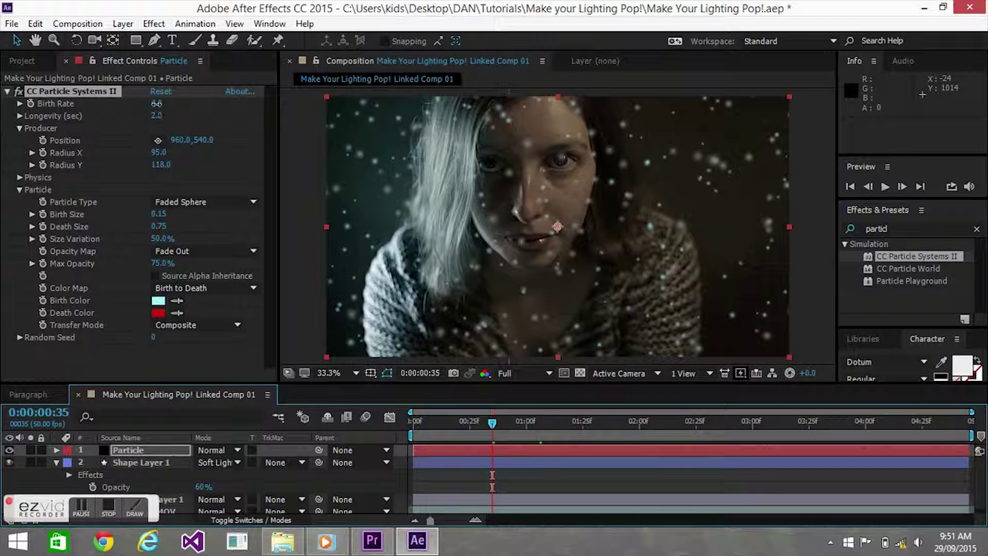
# Step: Reduce the particle birth rate to 0.1 and the longevity to 1.0 second
pyautogui.moveTo(156, 103); pyautogui.dragTo(107, 103)
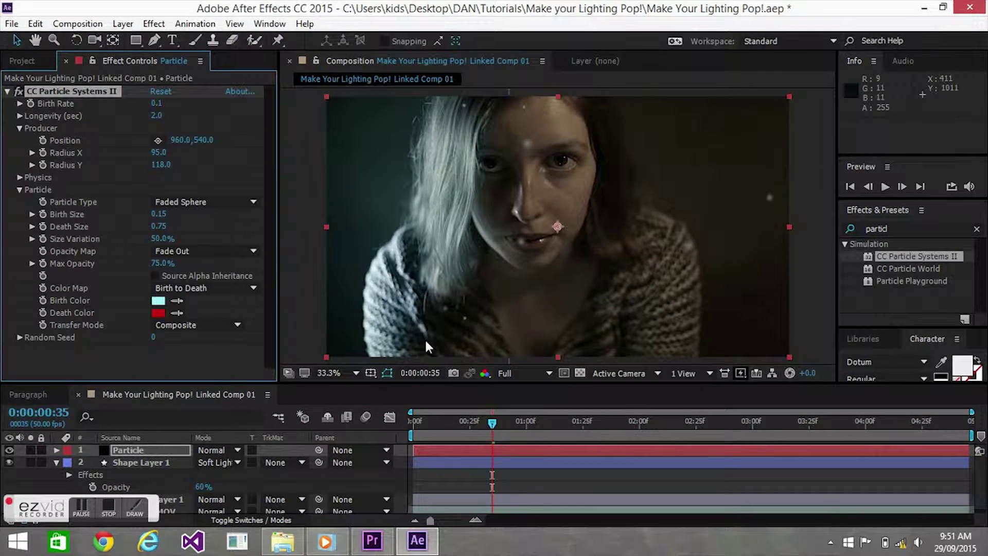
pyautogui.moveTo(494, 421); pyautogui.dragTo(462, 429)
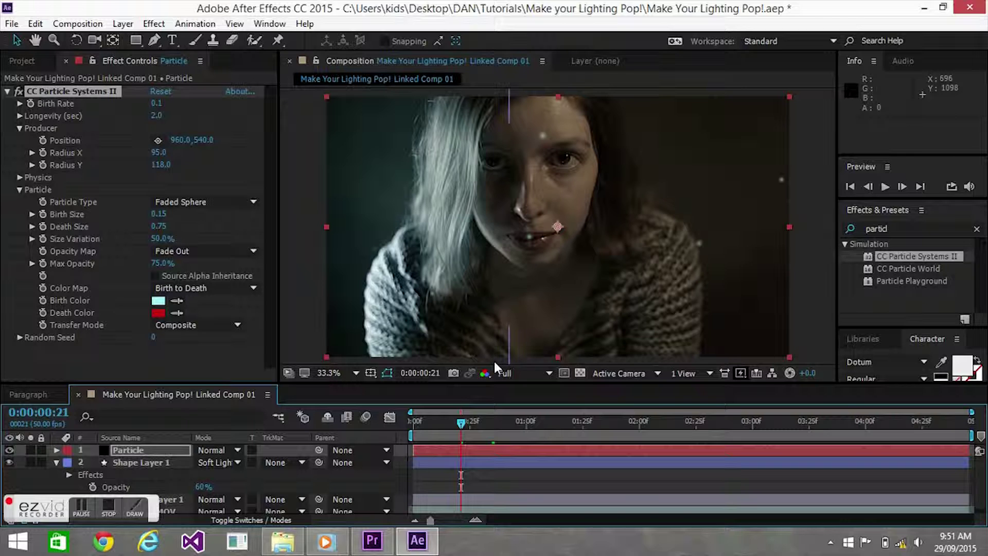
pyautogui.click(19, 116)
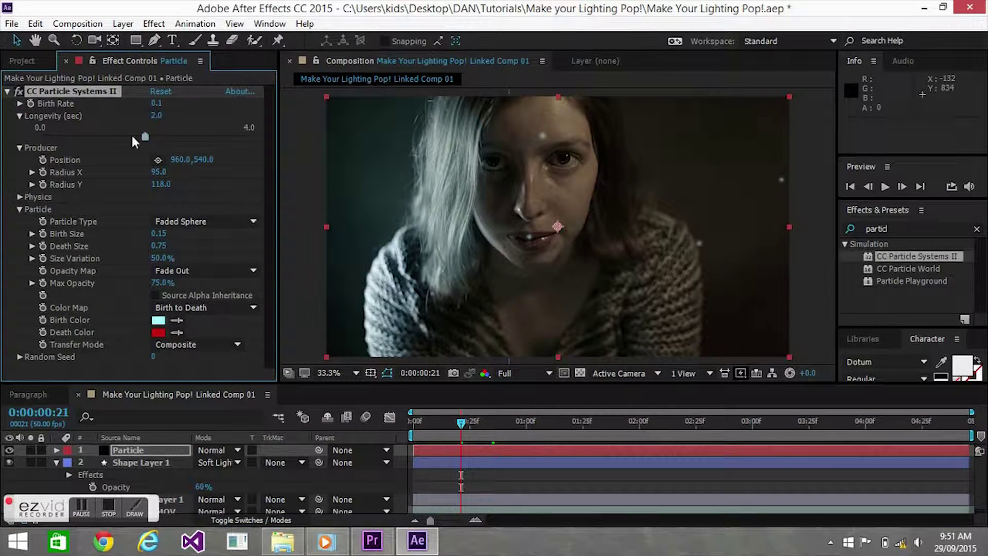
pyautogui.moveTo(142, 134); pyautogui.dragTo(94, 137)
pyautogui.click(18, 116)
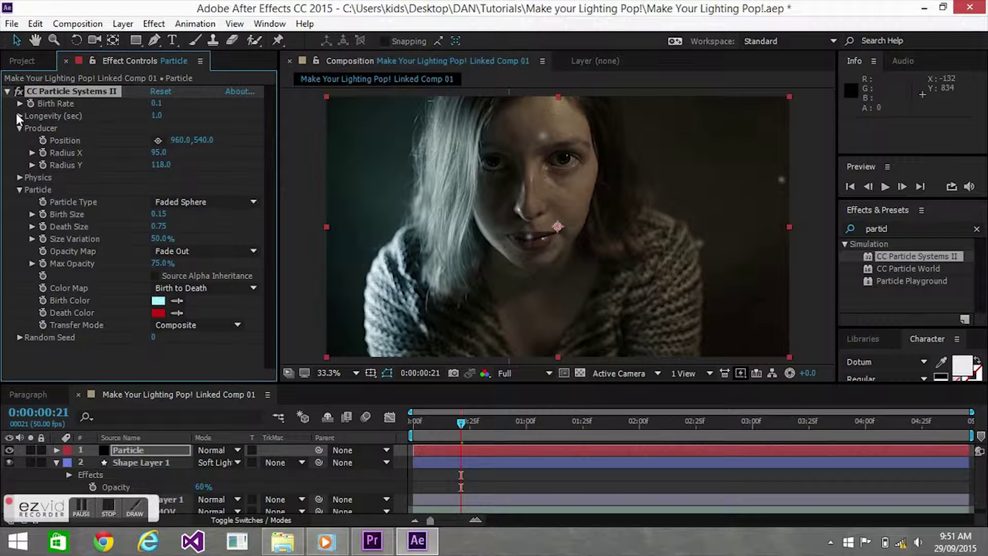
# Step: Shrink the particles to a birth size of 0.02 and a death size of 0.09
pyautogui.click(20, 127)
pyautogui.click(20, 140)
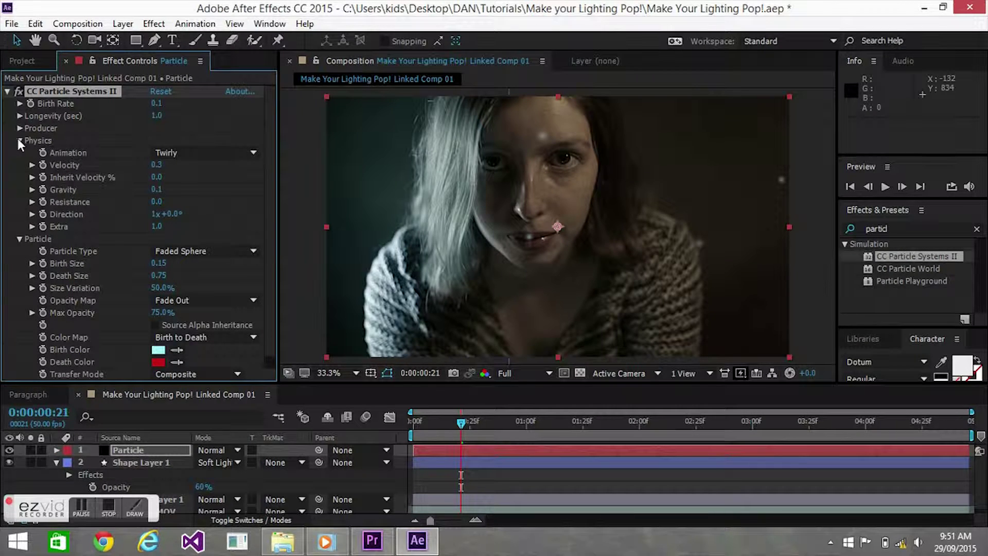
pyautogui.click(20, 141)
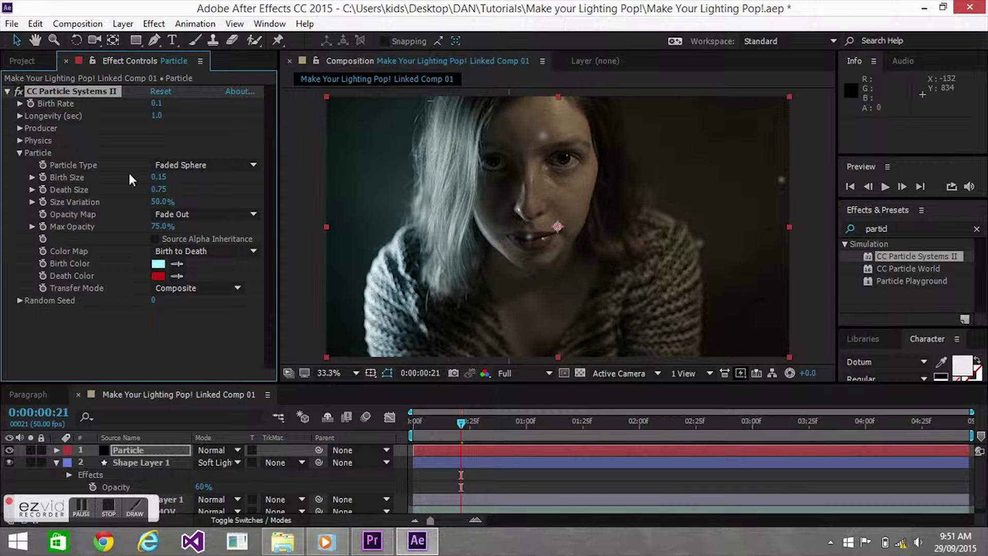
pyautogui.moveTo(158, 177); pyautogui.dragTo(110, 190)
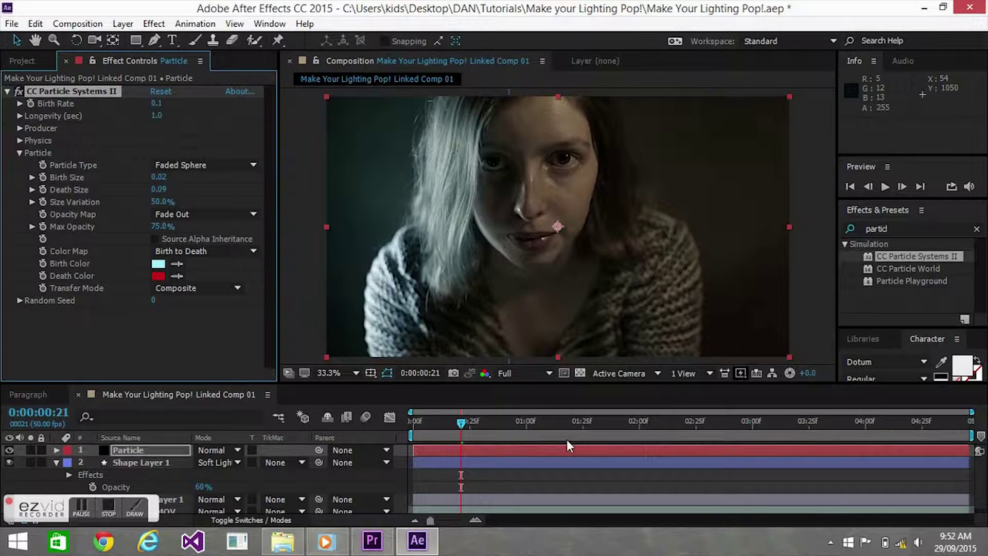
# Step: Preview the particle animation from 0:00:01:00 and stop playback at 0:00:01:06
pyautogui.moveTo(475, 422); pyautogui.dragTo(521, 422)
pyautogui.press('space')
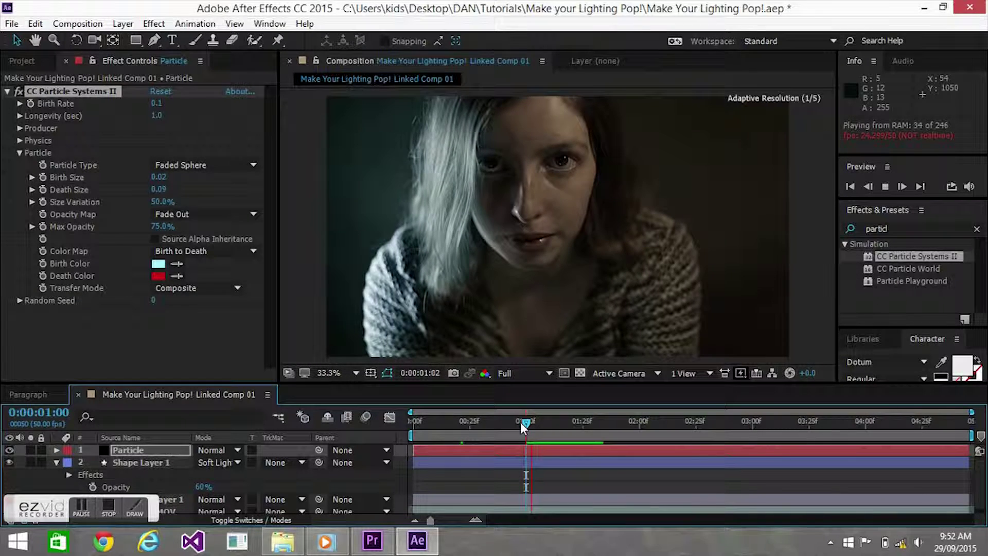
pyautogui.press('space')
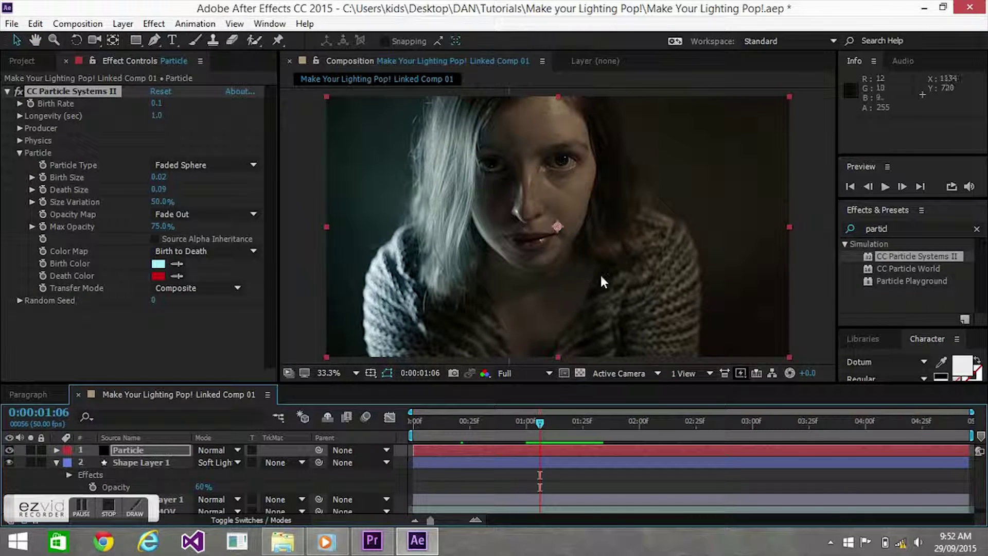
# Step: Move the Particle layer to position 237, 540, shift it 22 frames earlier in time, and go back to 0:00:00:02
pyautogui.moveTo(597, 285); pyautogui.dragTo(481, 287)
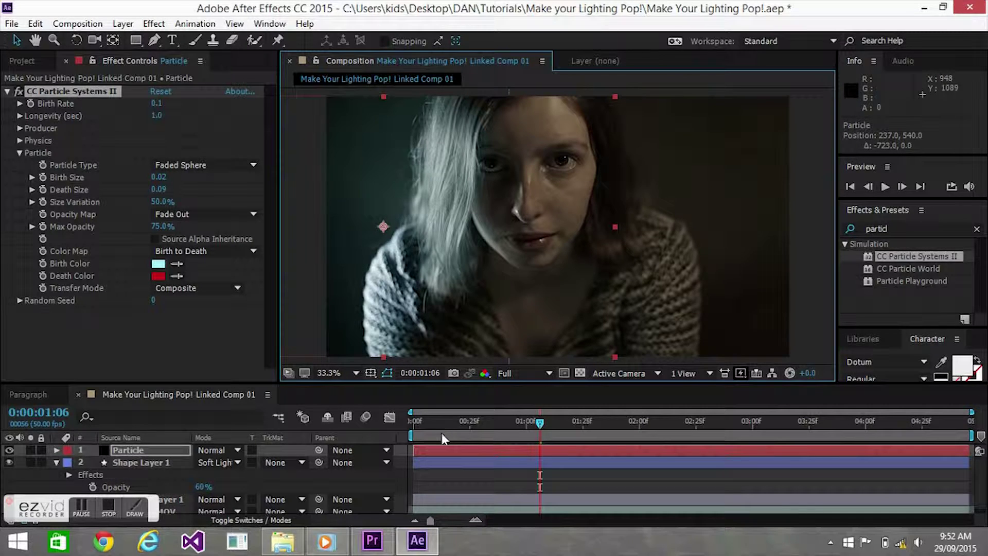
pyautogui.moveTo(624, 447); pyautogui.dragTo(572, 450)
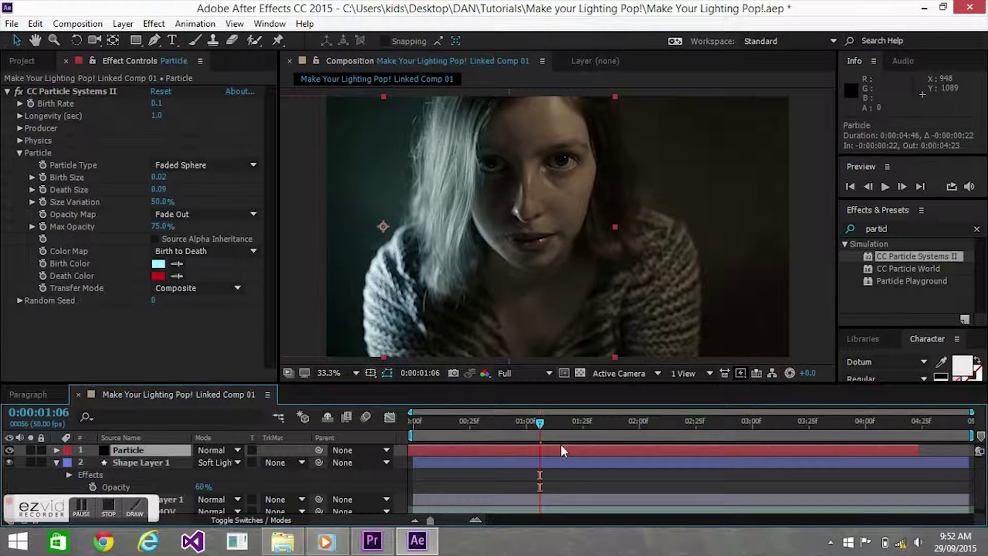
pyautogui.moveTo(537, 421); pyautogui.dragTo(415, 434)
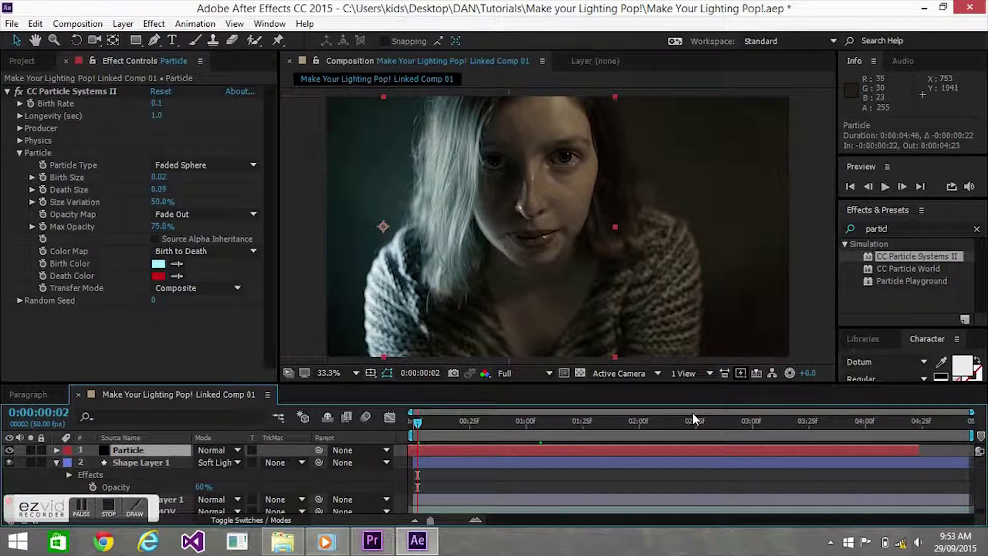
# Step: Save and close the After Effects project, and view the linked composition at 00:00:05:38 in Premiere Pro
pyautogui.hotkey('ctrl', 's')
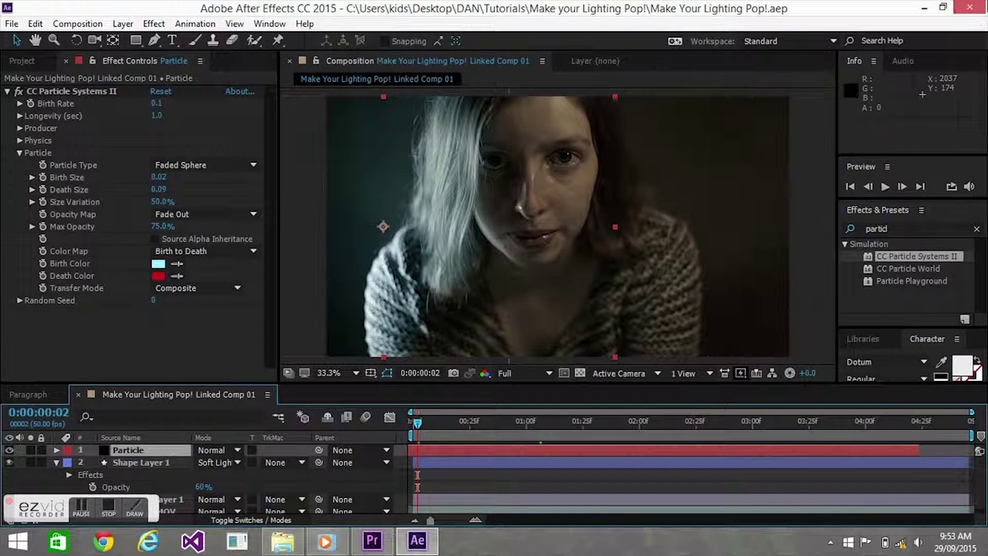
pyautogui.click(982, 7)
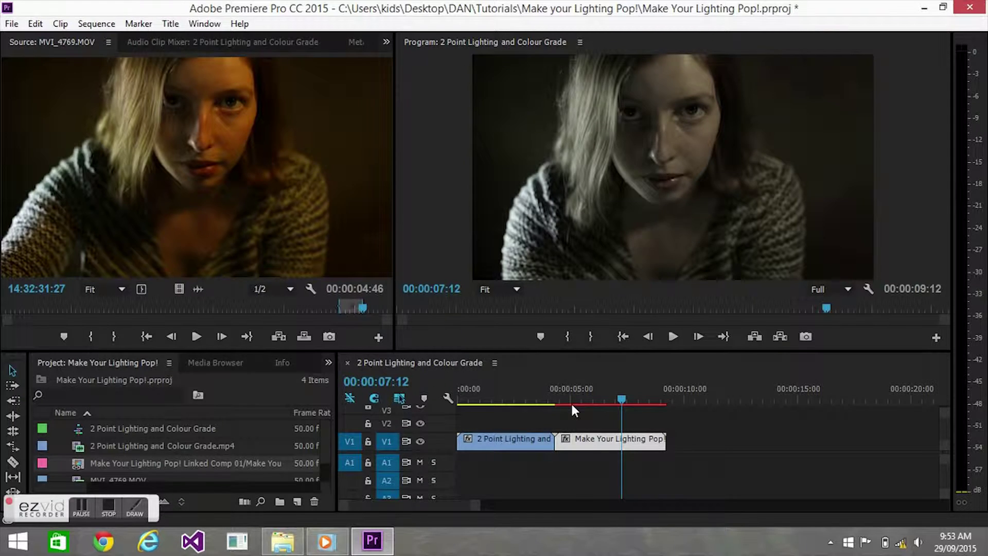
pyautogui.click(591, 391)
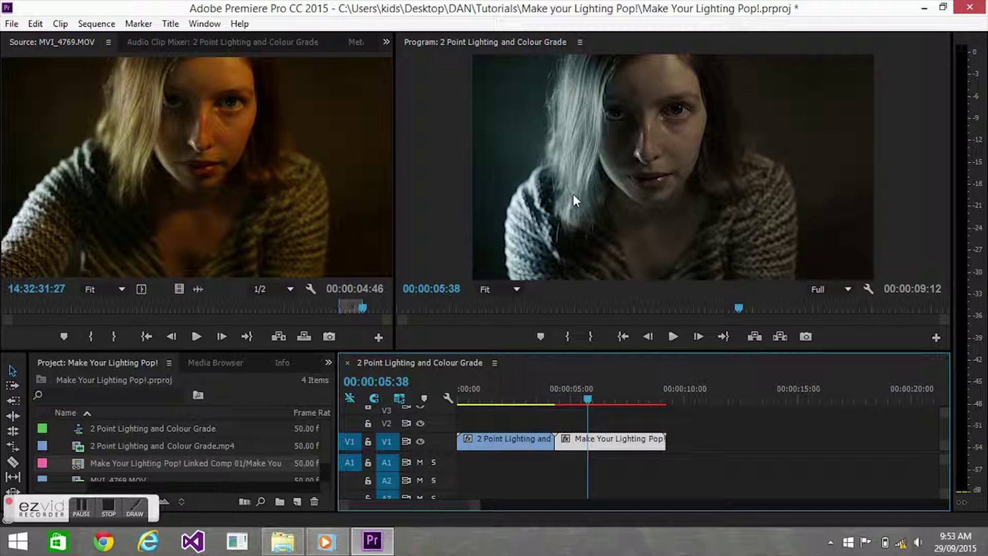
# Step: Create a default still title named Bars at 1920 × 1080 and 50 fps
pyautogui.click(170, 24)
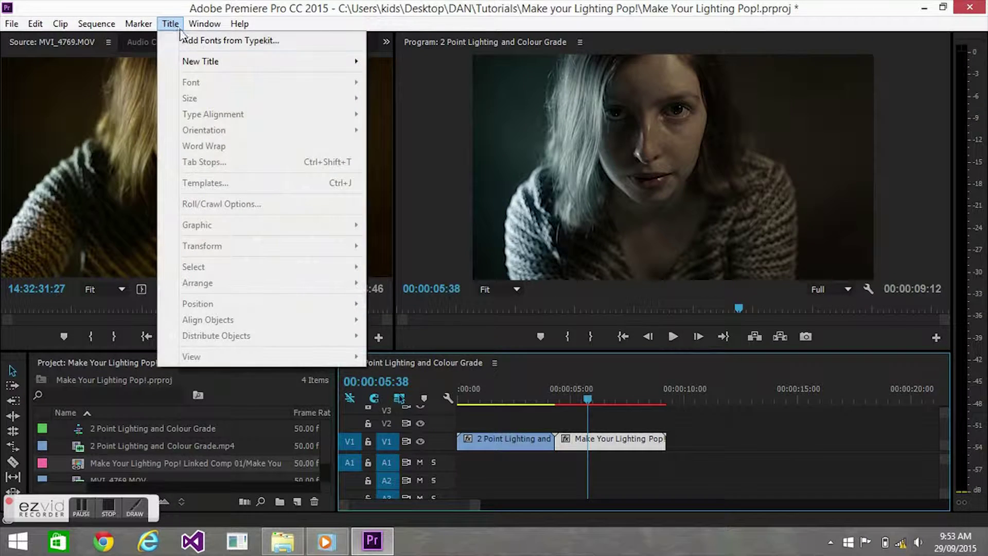
pyautogui.moveTo(340, 66)
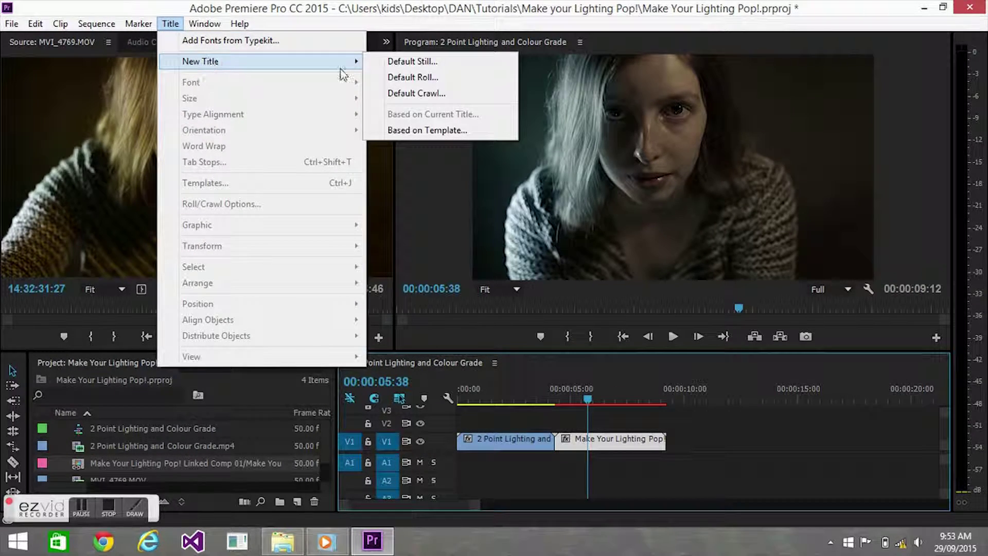
pyautogui.click(383, 64)
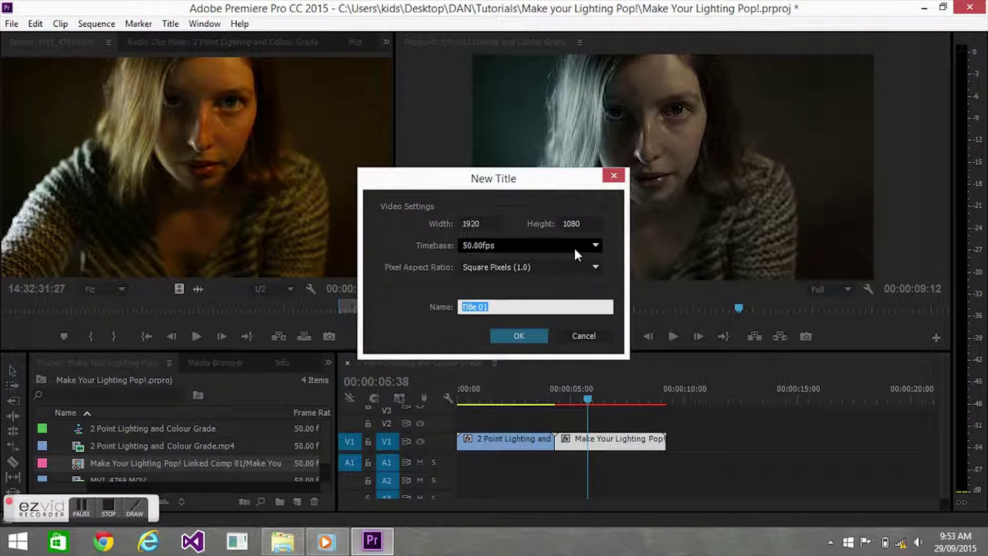
pyautogui.write('Bard')
pyautogui.press('Return')
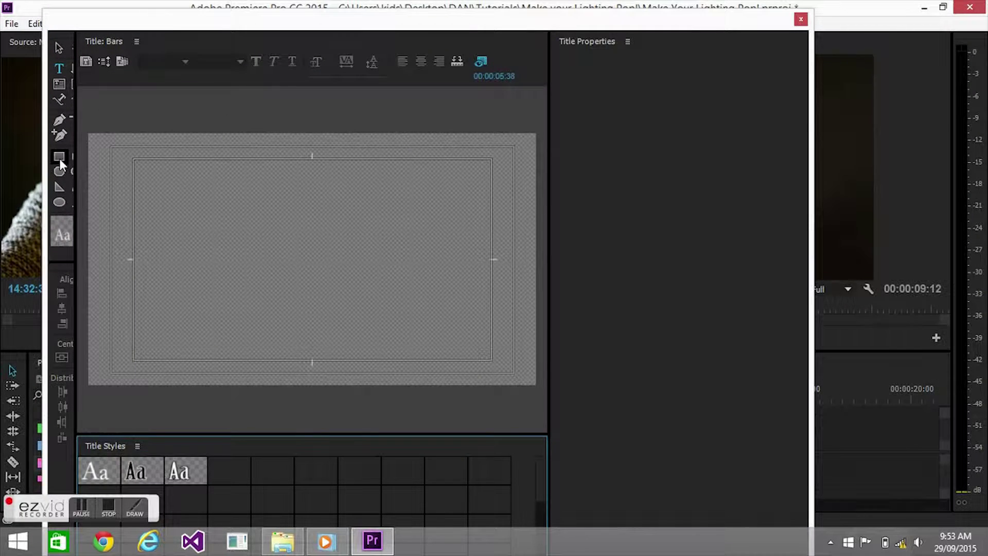
# Step: Draw a rectangle about 1958 × 134 across the upper edge of the title frame and fill it with black (000000)
pyautogui.click(60, 157)
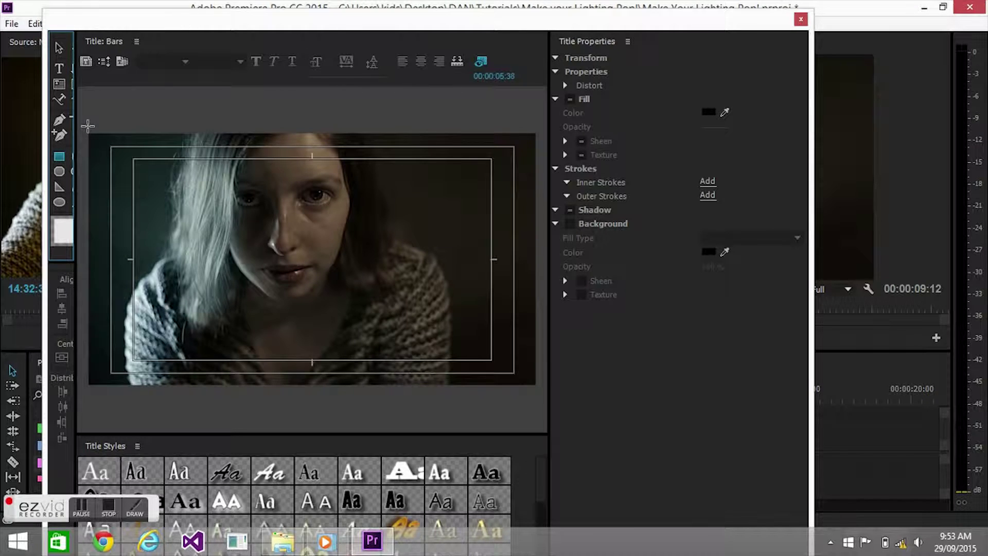
pyautogui.moveTo(84, 125)
pyautogui.mouseDown()
pyautogui.moveTo(458, 133)
pyautogui.moveTo(532, 139)
pyautogui.moveTo(540, 158)
pyautogui.mouseUp()
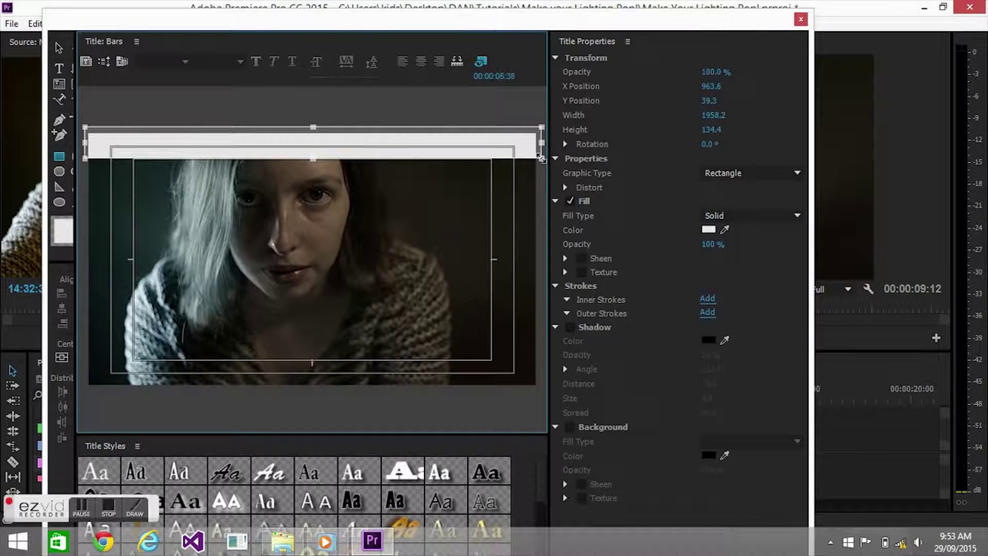
pyautogui.click(708, 228)
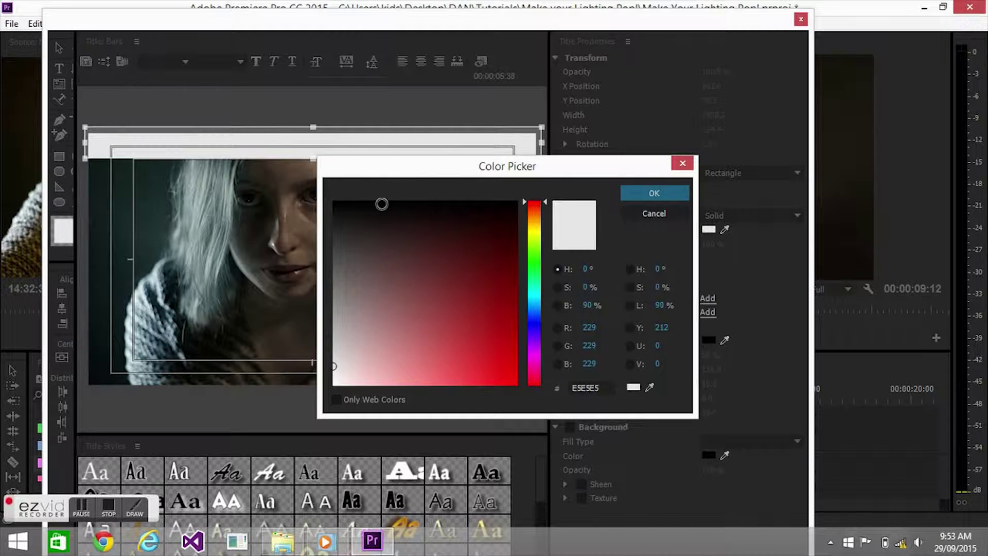
pyautogui.click(360, 213)
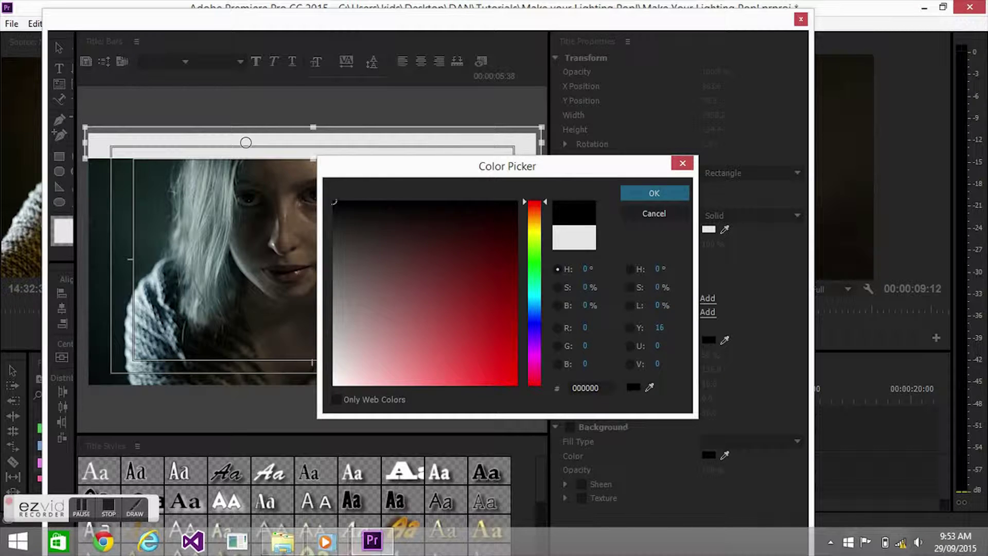
pyautogui.click(632, 191)
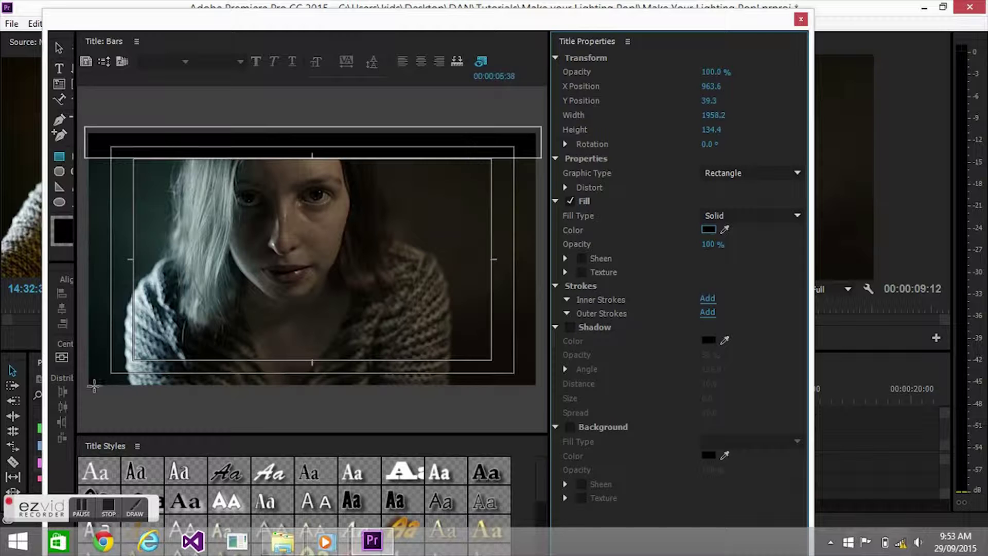
# Step: Draw a black bar about 1968 × 117 along the frame's lower edge and place the Bars title on V2 above the linked composition
pyautogui.moveTo(83, 387); pyautogui.dragTo(543, 359)
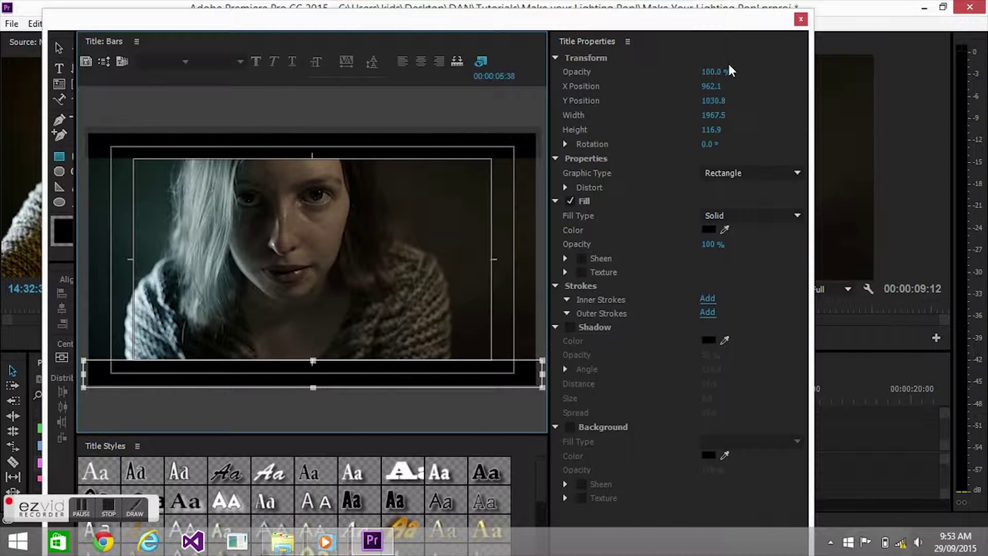
pyautogui.click(802, 20)
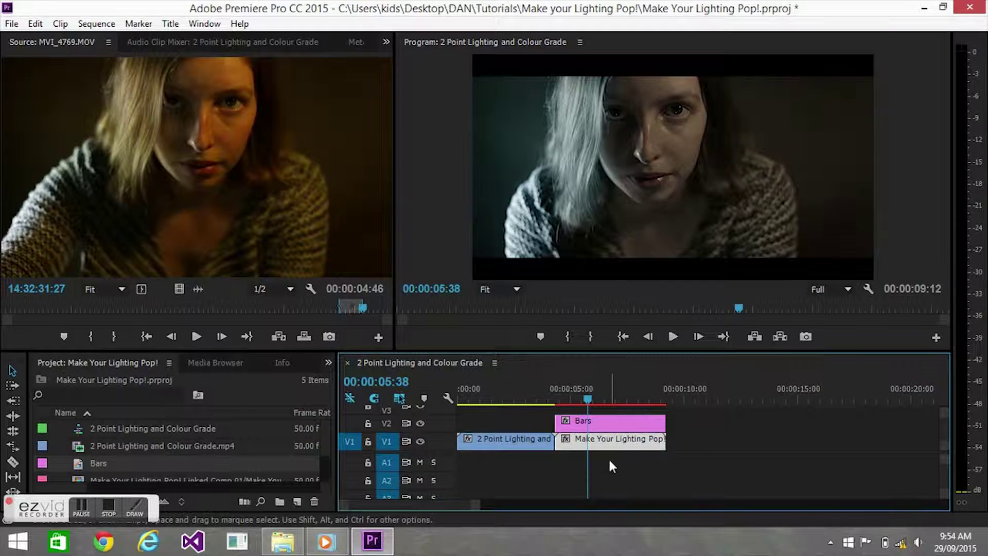
# Step: Set the linked composition clip's vertical Motion position to 575
pyautogui.click(386, 41)
pyautogui.click(397, 78)
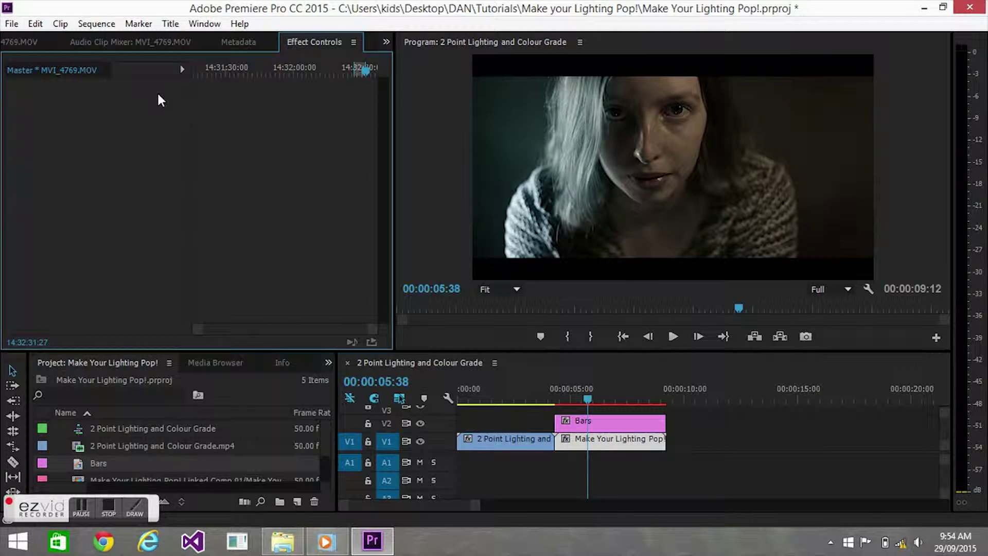
pyautogui.rightClick(592, 438)
pyautogui.click(368, 235)
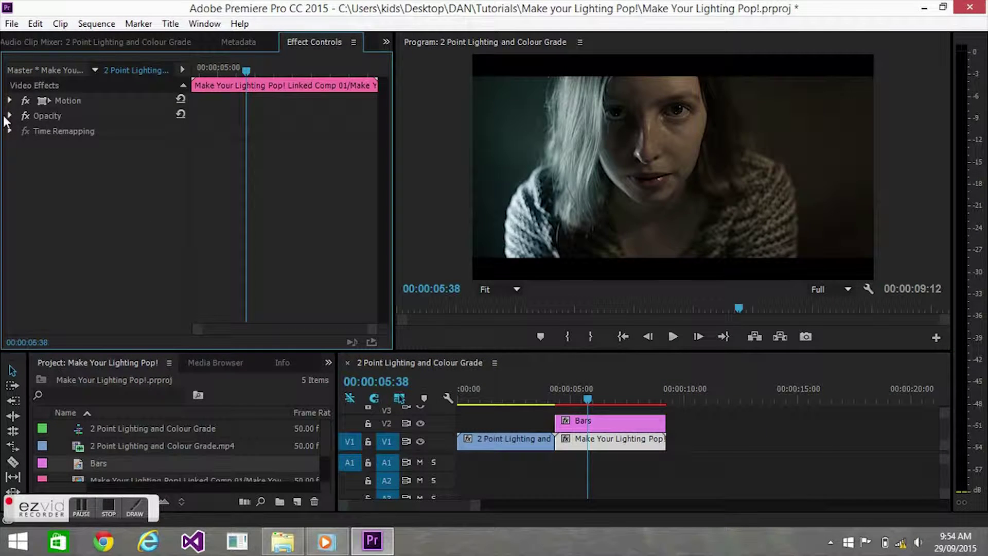
pyautogui.click(11, 100)
pyautogui.moveTo(141, 115); pyautogui.dragTo(159, 115)
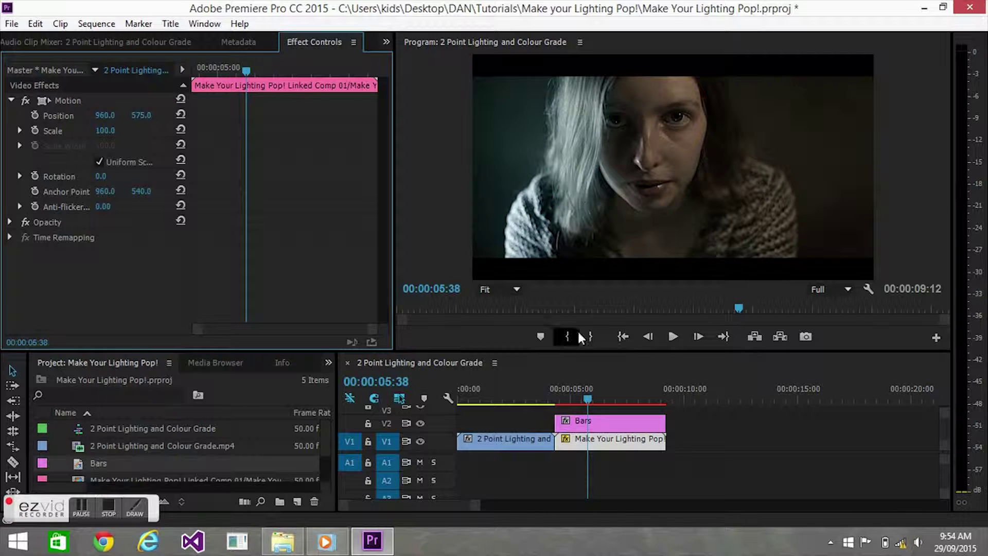
# Step: Compare the finished reference clip at 00:00:03:08 with the linked composition at 00:00:06:44
pyautogui.click(530, 394)
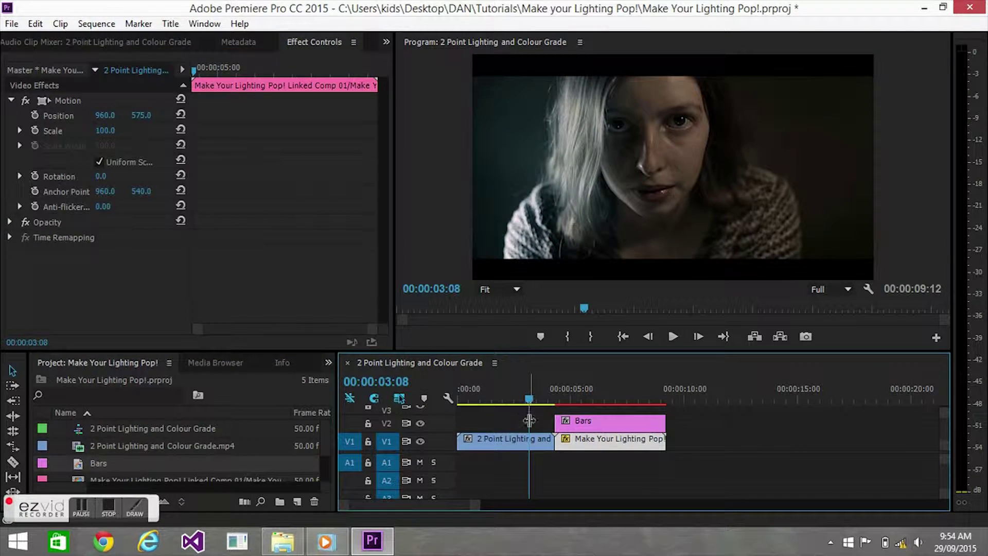
pyautogui.click(529, 446)
pyautogui.doubleClick(530, 444)
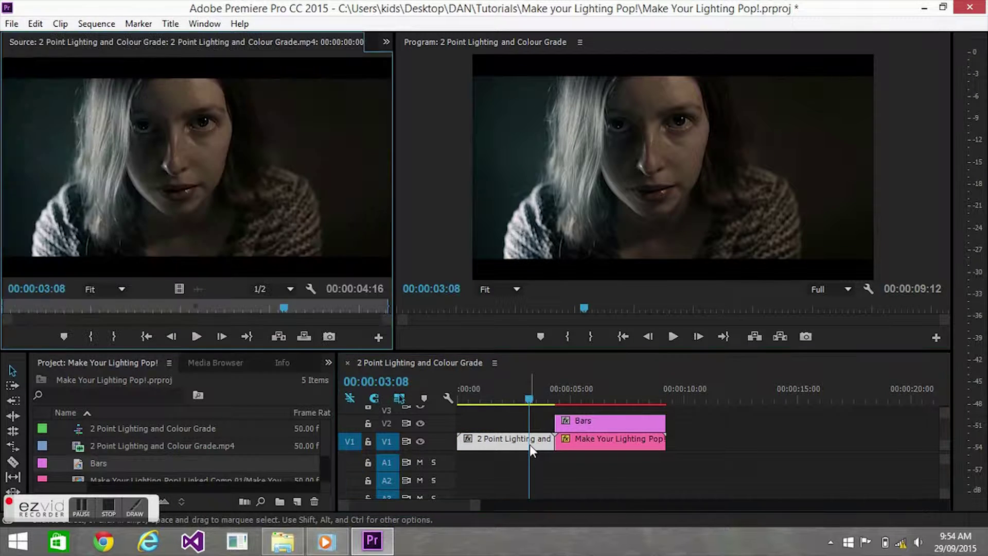
pyautogui.click(614, 385)
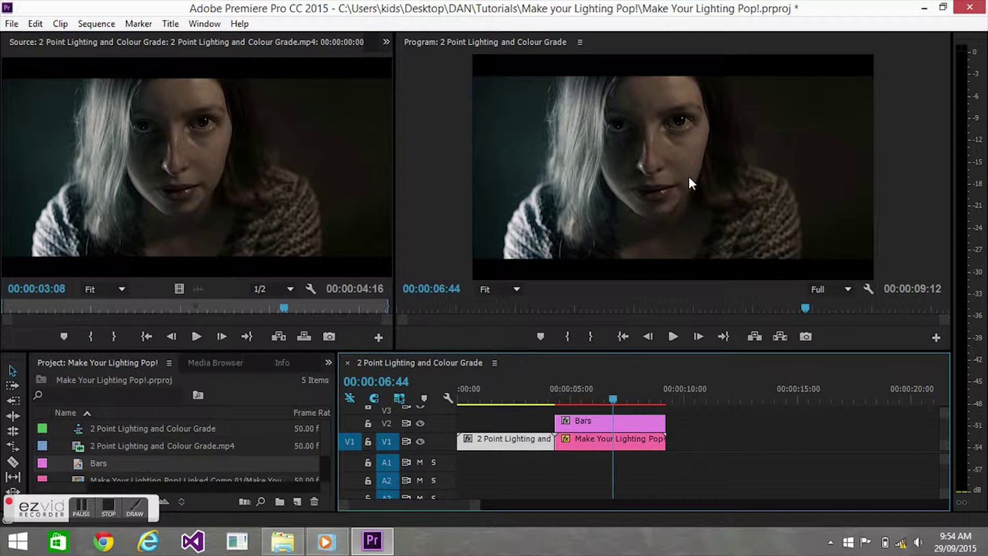